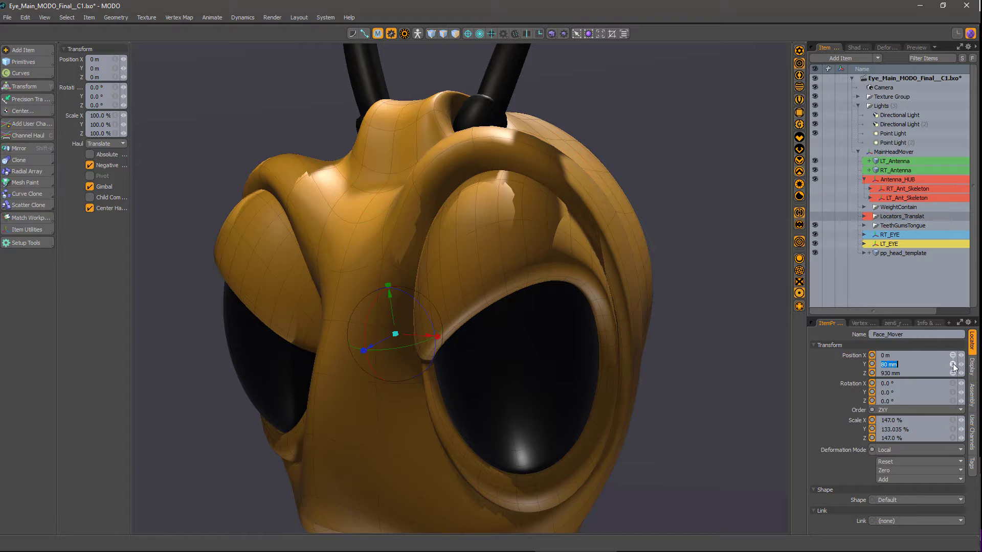
# - Reset the Y and Z position of Face_Mover to 0 m
pyautogui.click(954, 368)
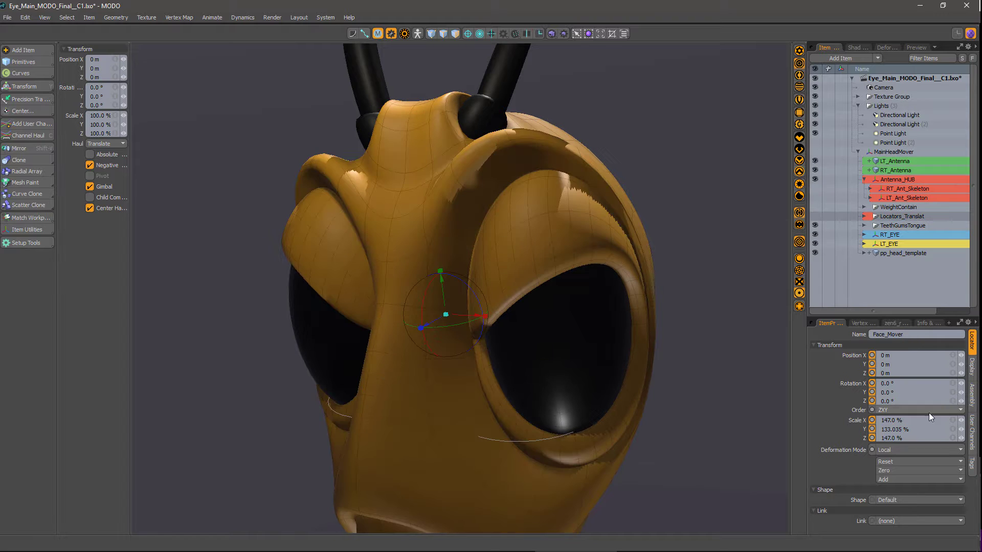
pyautogui.keyDown('alt'); pyautogui.moveTo(409, 255); pyautogui.dragTo(324, 340); pyautogui.keyUp('alt')
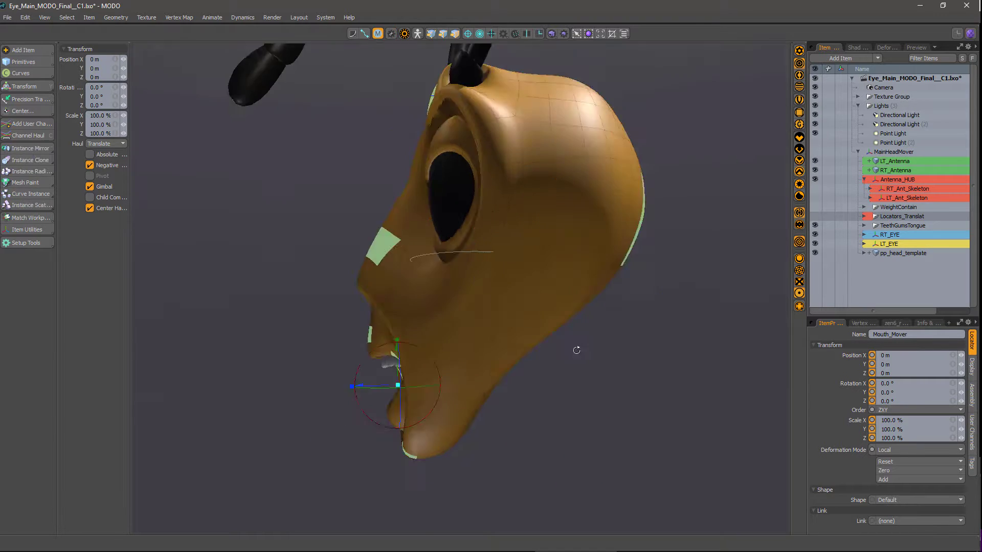
# - Rotate RT_Ant_Skeleton to about 44.5° on X and 5.6° on Y to repose the right antenna
pyautogui.keyDown('alt'); pyautogui.moveTo(575, 346); pyautogui.dragTo(742, 322); pyautogui.keyUp('alt')
pyautogui.click(564, 183)
pyautogui.click(450, 168)
pyautogui.moveTo(742, 322); pyautogui.dragTo(775, 322)
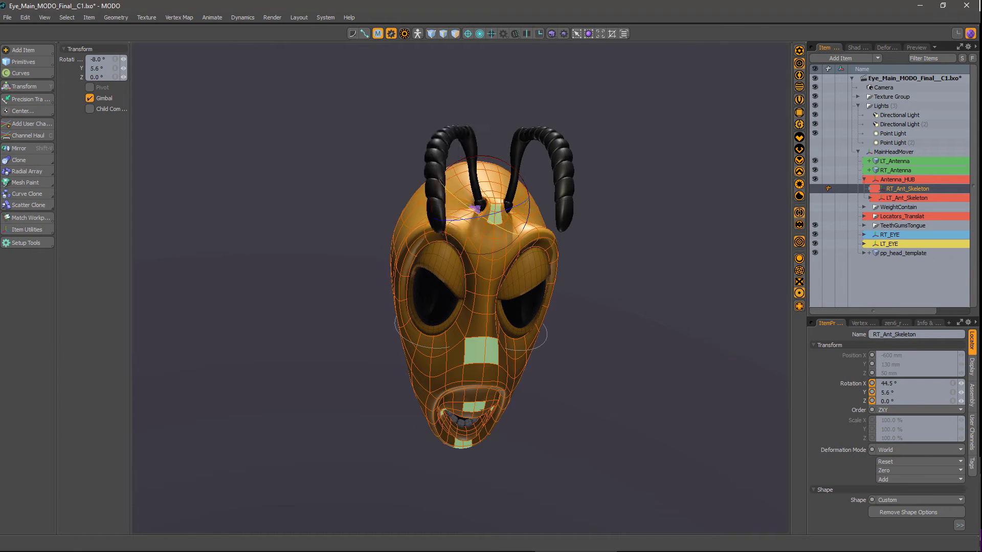
# - Rotate the left antenna's skeleton transform effector to about 7.5° on Z
pyautogui.keyDown('alt'); pyautogui.moveTo(485, 307); pyautogui.dragTo(507, 307); pyautogui.keyUp('alt')
pyautogui.moveTo(499, 209); pyautogui.dragTo(505, 216)
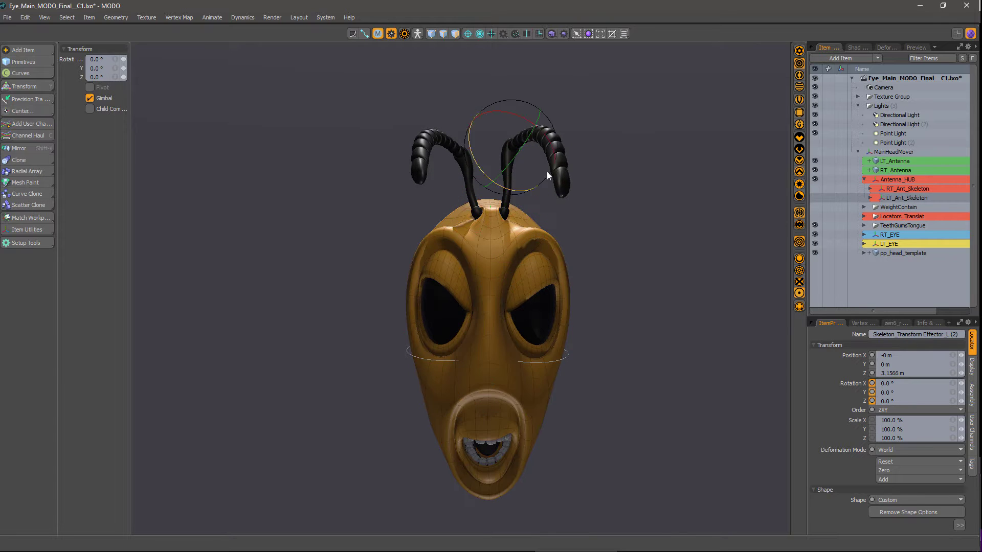
pyautogui.keyDown('alt'); pyautogui.moveTo(548, 176); pyautogui.dragTo(506, 168); pyautogui.keyUp('alt')
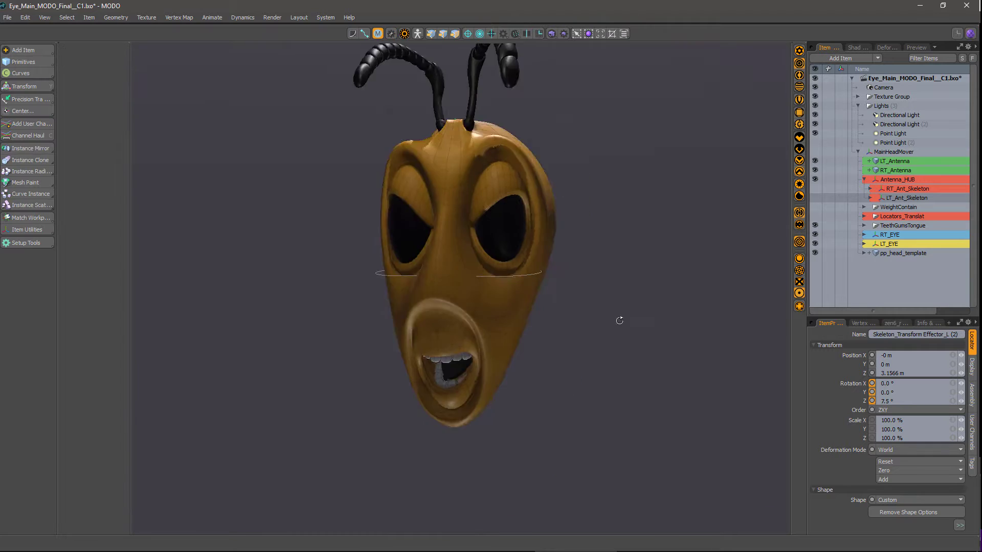
# - Rotate Jaw_Trans to about -4.5° on X to close the mouth
pyautogui.keyDown('alt'); pyautogui.moveTo(619, 320); pyautogui.dragTo(511, 318); pyautogui.keyUp('alt')
pyautogui.click(543, 332)
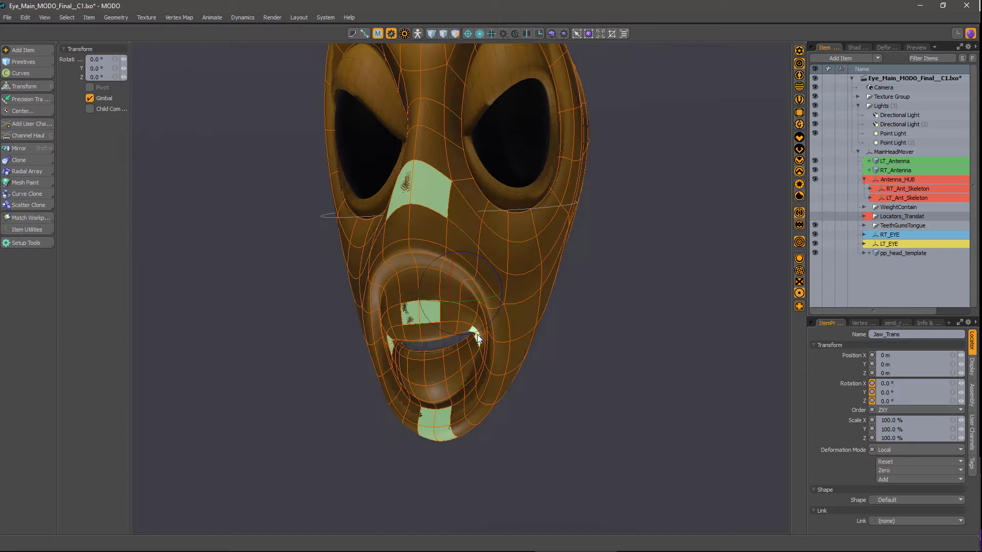
pyautogui.click(382, 353)
pyautogui.keyDown('alt'); pyautogui.moveTo(485, 410); pyautogui.dragTo(581, 278); pyautogui.keyUp('alt')
pyautogui.click(480, 271)
pyautogui.scroll(-5, 480, 271)
pyautogui.click(801, 138)
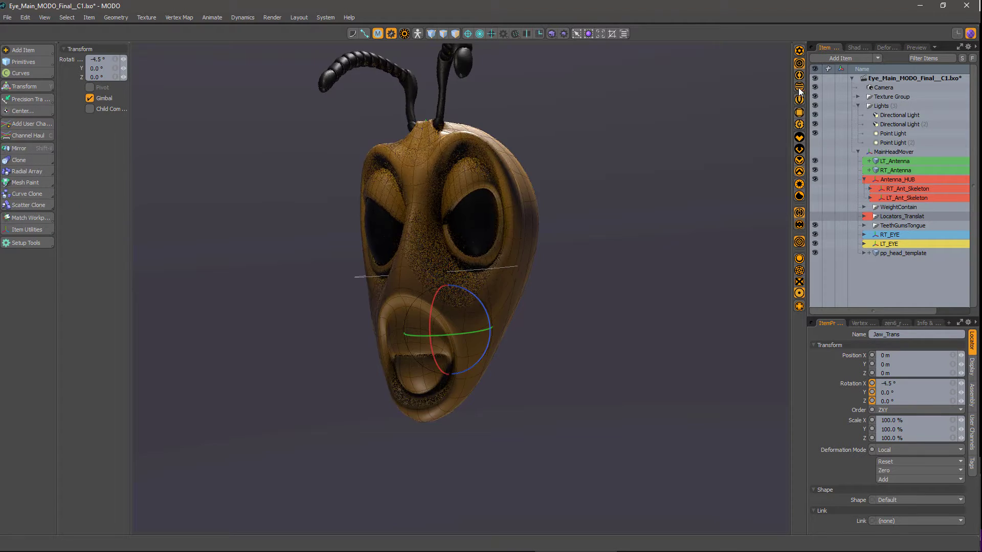
# - Select RT_EYE and LT_EYE together and hide their control curves while keeping the eyes visible
pyautogui.click(800, 104)
pyautogui.click(640, 255)
pyautogui.keyDown('alt'); pyautogui.moveTo(640, 255); pyautogui.dragTo(555, 256); pyautogui.keyUp('alt')
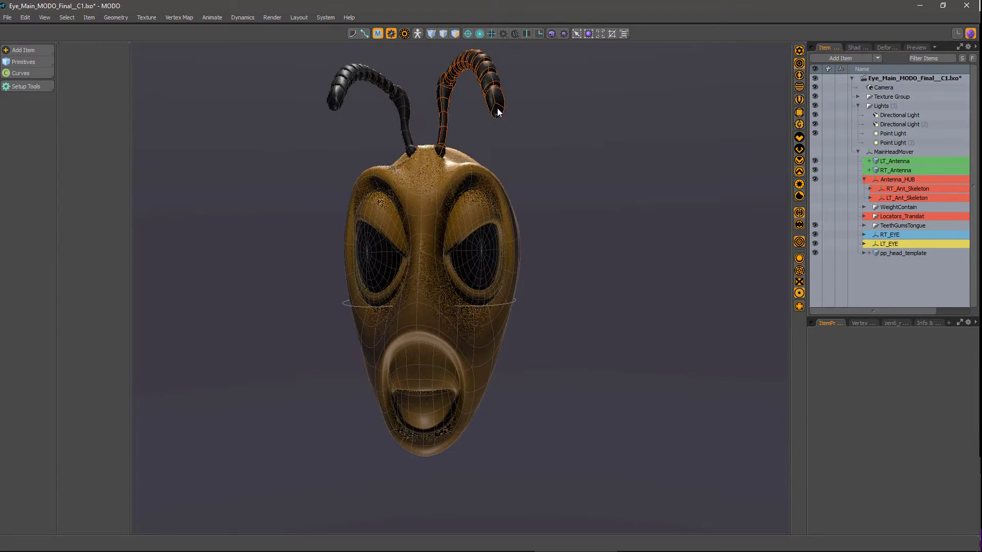
pyautogui.keyDown('alt'); pyautogui.moveTo(485, 305); pyautogui.dragTo(487, 303); pyautogui.keyUp('alt')
pyautogui.click(486, 302)
pyautogui.keyDown('shift'); pyautogui.click(890, 235); pyautogui.keyUp('shift')
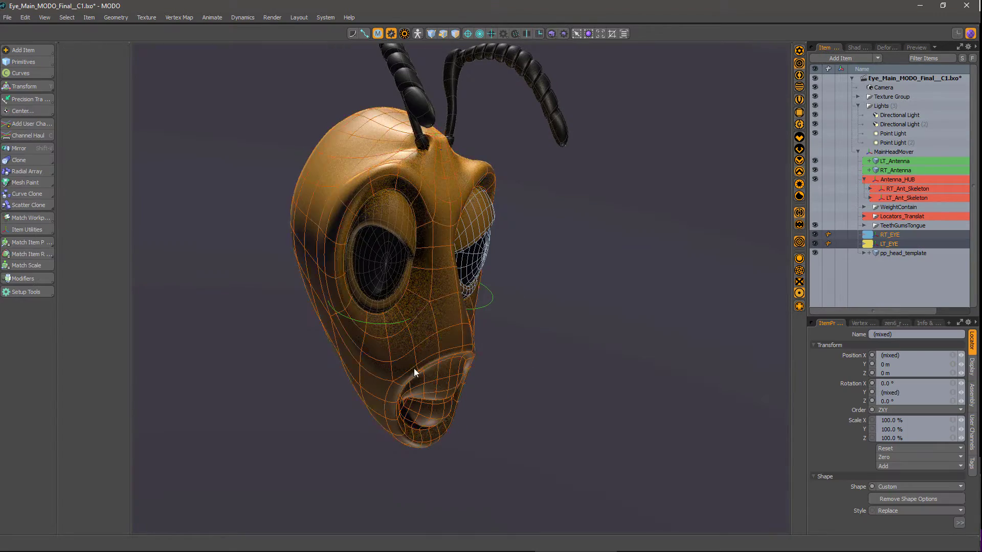
pyautogui.click(972, 365)
pyautogui.click(918, 335)
pyautogui.click(894, 352)
# - Widen the face and reopen the mouth to show the teeth with the rig's transform controls
pyautogui.click(280, 305)
pyautogui.keyDown('alt'); pyautogui.moveTo(281, 304); pyautogui.dragTo(588, 302); pyautogui.keyUp('alt')
pyautogui.click(800, 153)
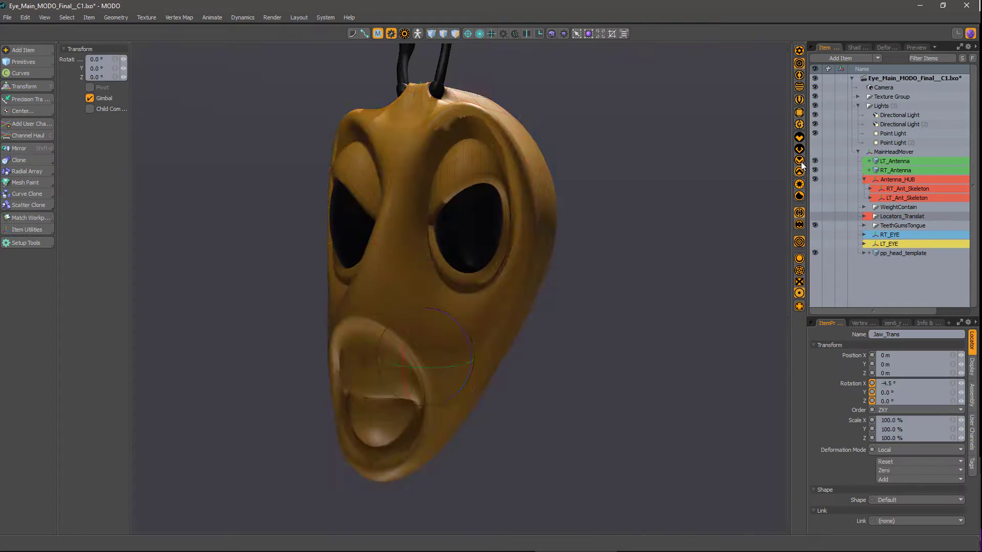
pyautogui.hotkey('ctrl', 'z')
pyautogui.keyDown('alt'); pyautogui.moveTo(461, 307); pyautogui.dragTo(511, 307); pyautogui.keyUp('alt')
pyautogui.moveTo(506, 240)
pyautogui.mouseDown()
pyautogui.moveTo(506, 214)
pyautogui.moveTo(506, 241)
pyautogui.mouseUp()
pyautogui.keyDown('alt'); pyautogui.moveTo(507, 241); pyautogui.dragTo(444, 264); pyautogui.keyUp('alt')
pyautogui.click(527, 283)
pyautogui.press('y')
pyautogui.click(476, 221)
pyautogui.click(553, 266)
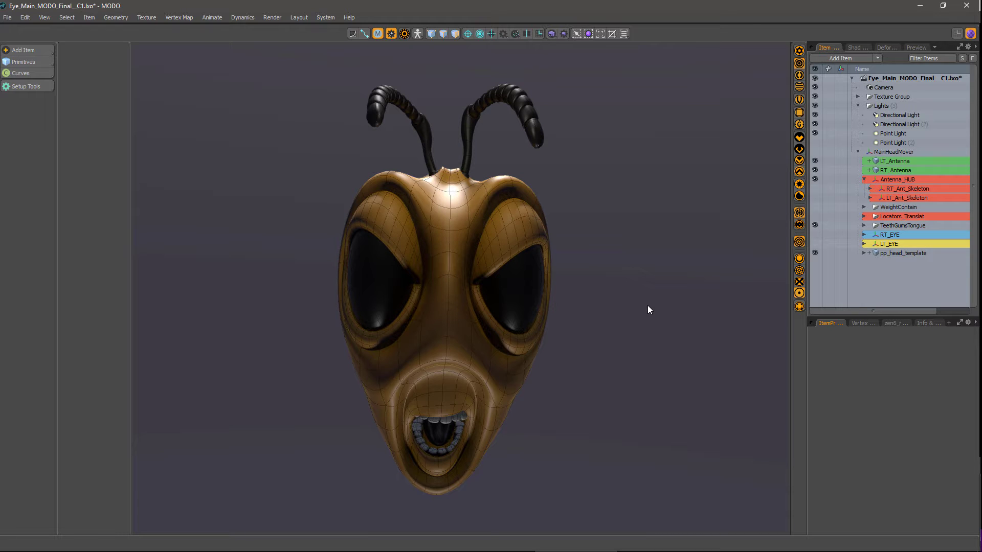
# - Show the live render preview and render the current head pose
pyautogui.click(917, 47)
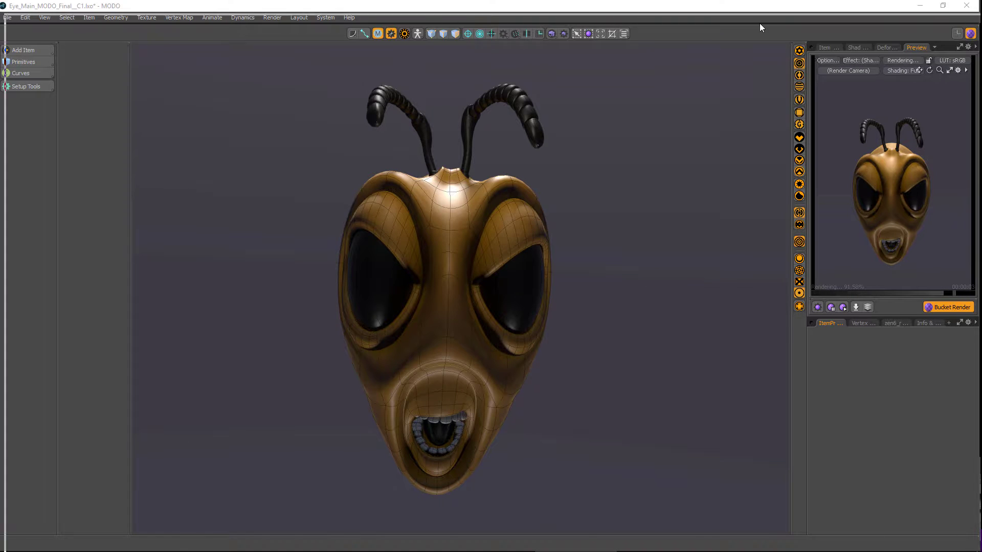
pyautogui.press('F9')
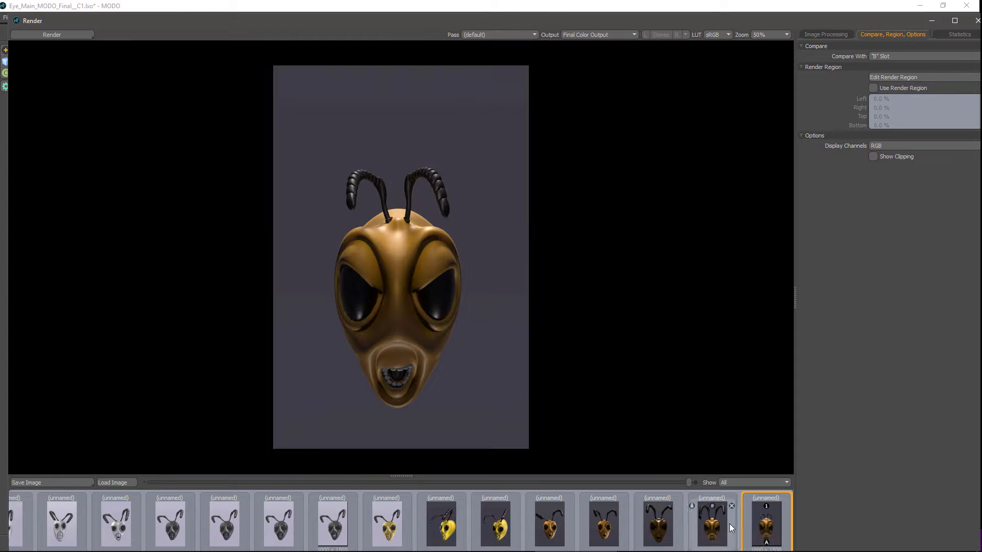
# - Compare the new render with the earlier brown, yellow and grey renders in the render history
pyautogui.moveTo(772, 530)
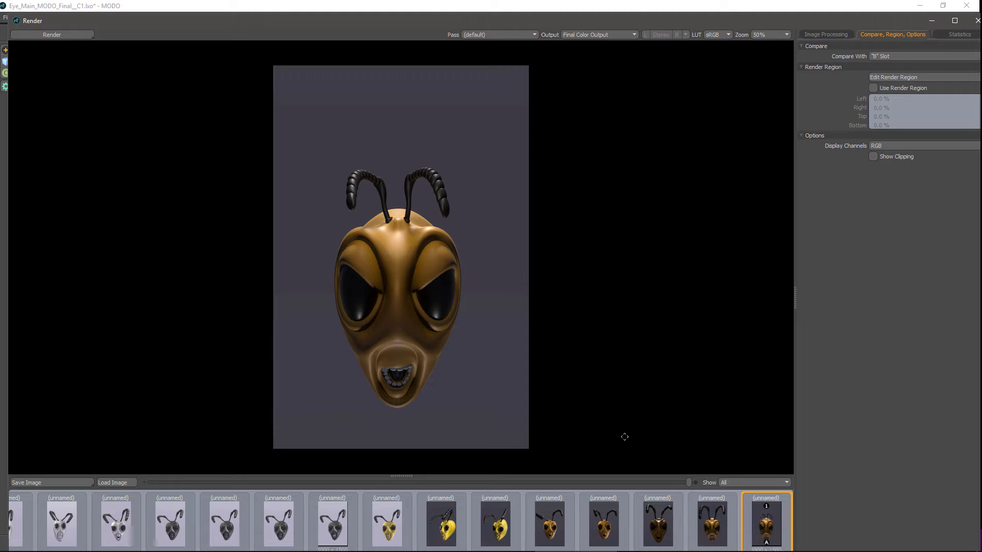
pyautogui.click(726, 532)
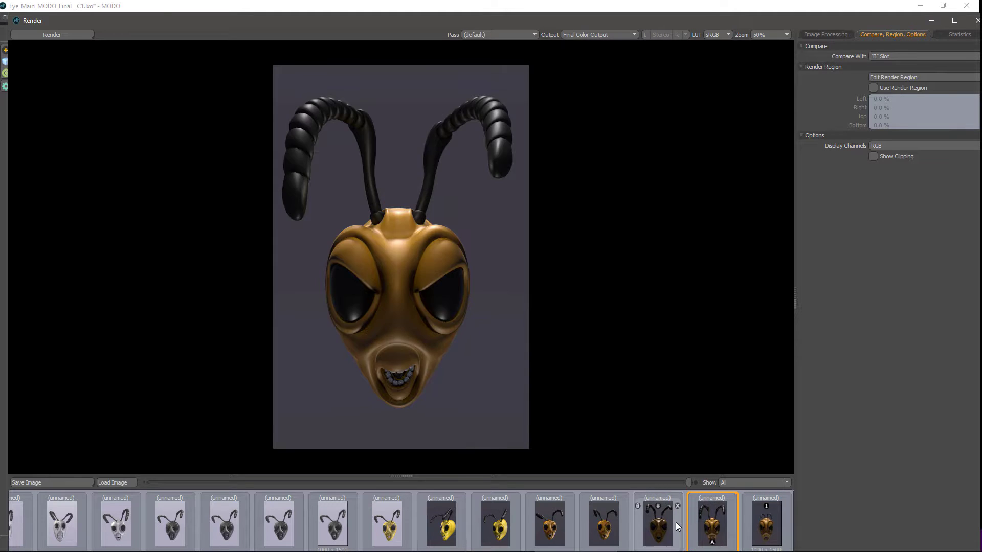
pyautogui.click(658, 526)
pyautogui.click(603, 525)
pyautogui.click(496, 527)
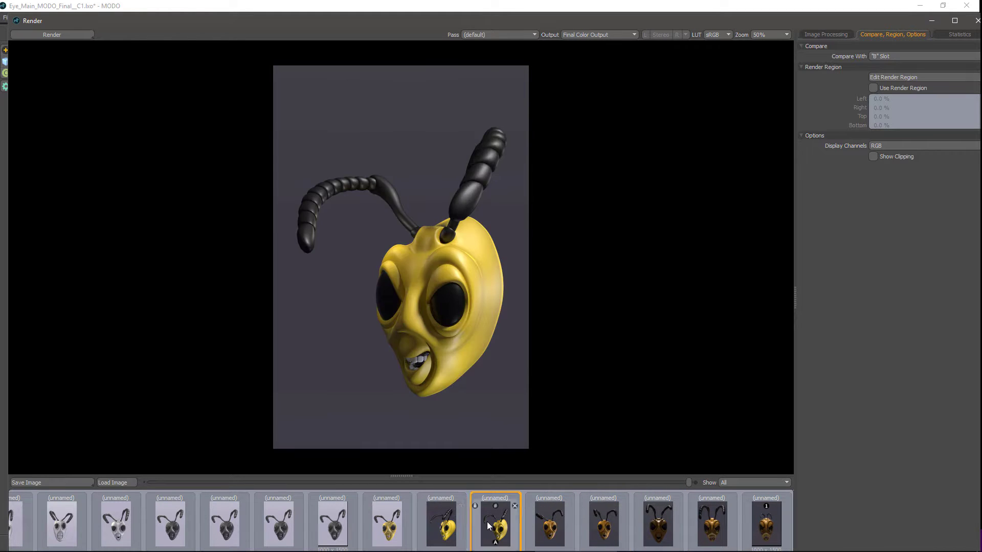
pyautogui.click(441, 532)
pyautogui.click(387, 526)
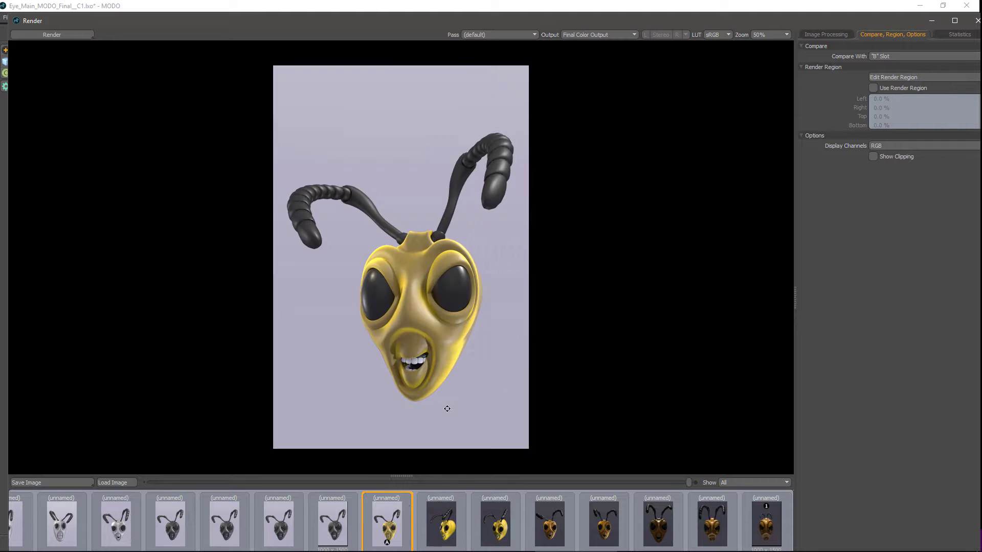
pyautogui.press('Left')
# - Examine the image processing settings, compare and region options, and statistics of the grey render
pyautogui.click(844, 38)
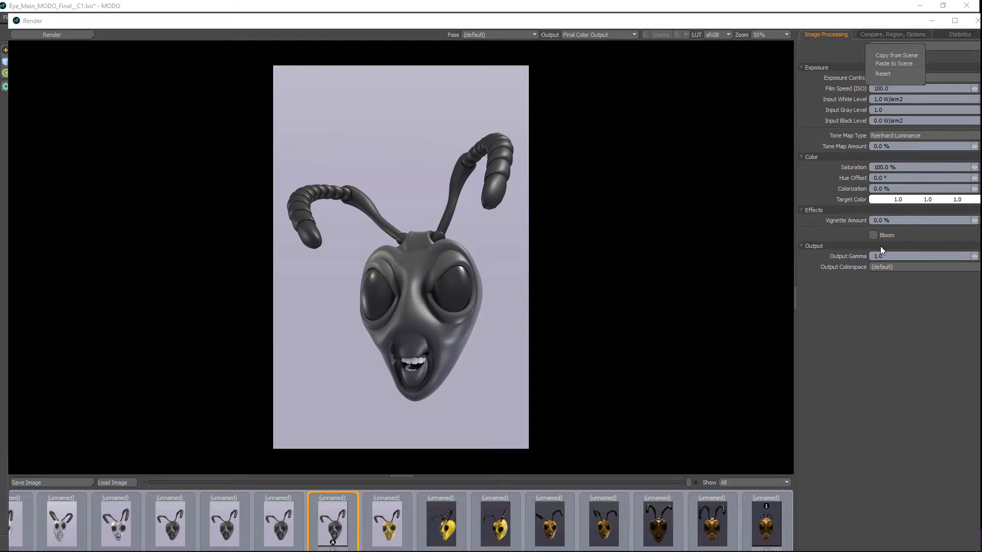
pyautogui.click(902, 36)
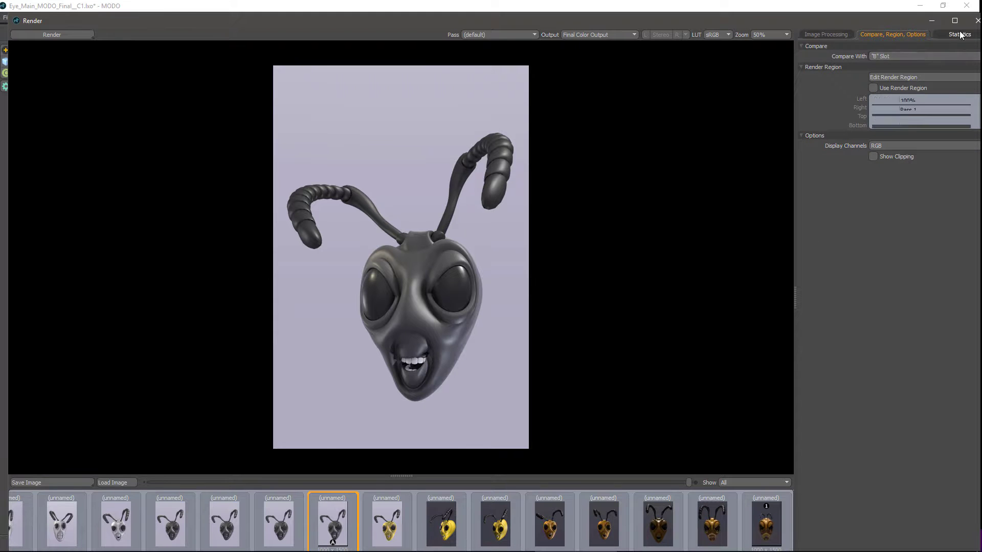
pyautogui.click(960, 35)
# - Review the older dark and light grey renders and return to the latest render
pyautogui.click(224, 532)
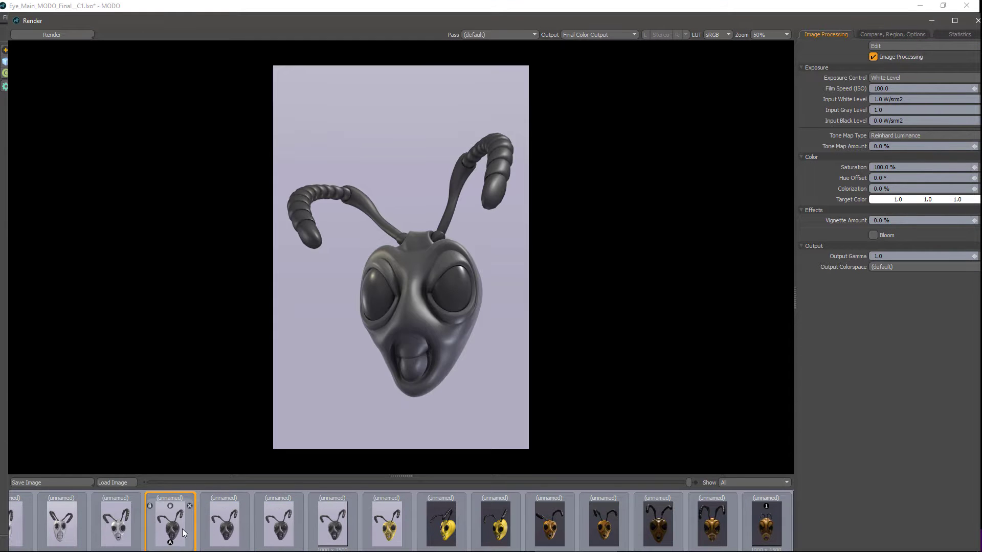
pyautogui.press('Left')
pyautogui.press('Left')
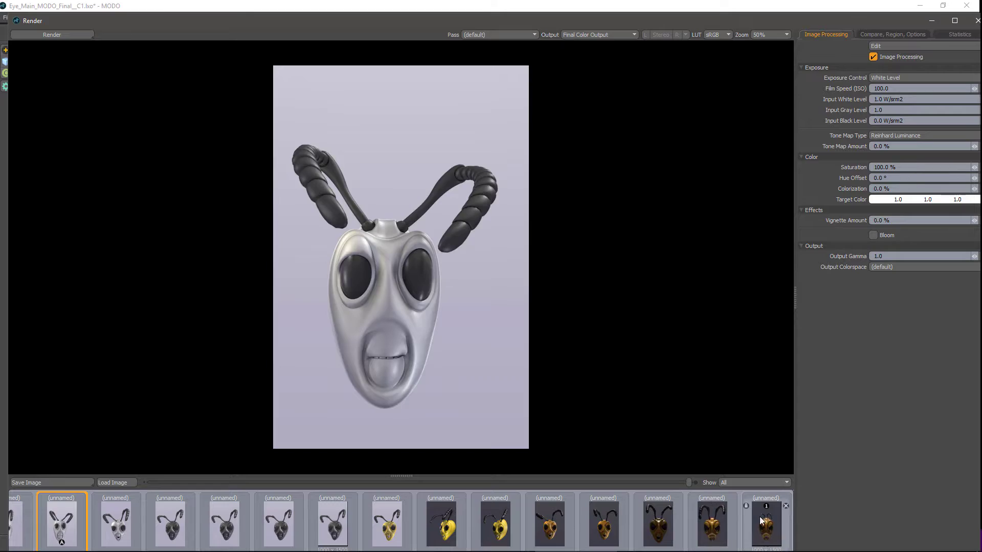
pyautogui.click(761, 522)
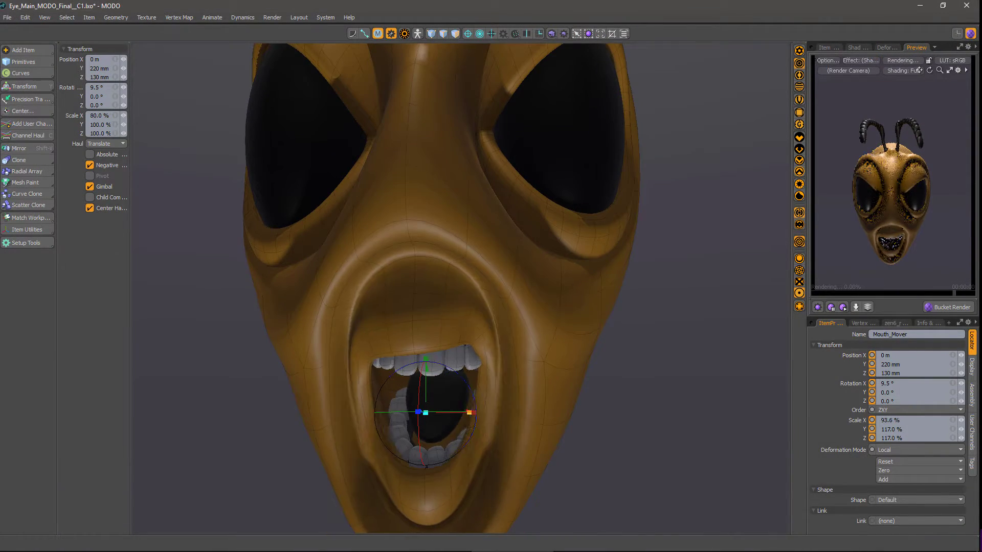
# - Scale Mouth_Mover to about 114.66% on X, and place LT_Smile_Trans at 0 m X and about 575 mm Y
pyautogui.moveTo(491, 361); pyautogui.dragTo(501, 360)
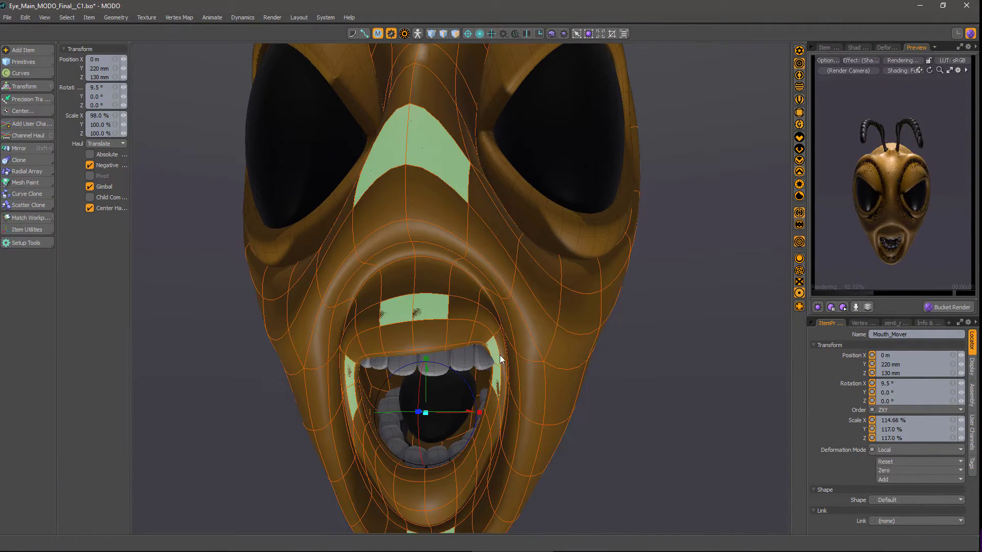
pyautogui.click(900, 358)
pyautogui.write('0')
pyautogui.press('Return')
pyautogui.moveTo(501, 342); pyautogui.dragTo(501, 325)
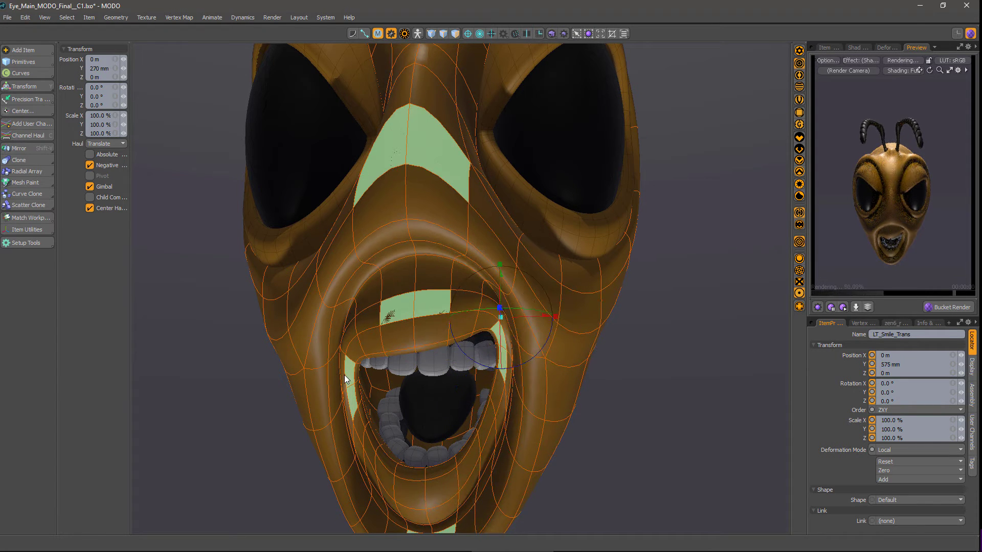
# - Lower RT_Smile_Trans to about -280 mm on Y and rotate Jaw_Trans to about 12.5° on X and Z
pyautogui.click(346, 378)
pyautogui.moveTo(345, 381); pyautogui.dragTo(348, 415)
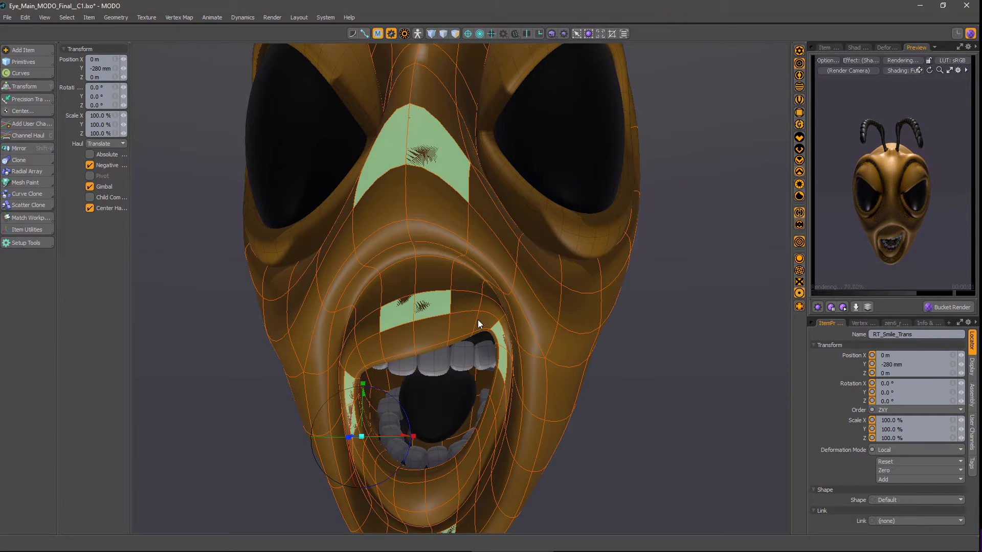
pyautogui.keyDown('alt'); pyautogui.moveTo(479, 324); pyautogui.dragTo(481, 503); pyautogui.keyUp('alt')
pyautogui.moveTo(515, 332); pyautogui.dragTo(368, 219)
pyautogui.moveTo(503, 310); pyautogui.dragTo(504, 338)
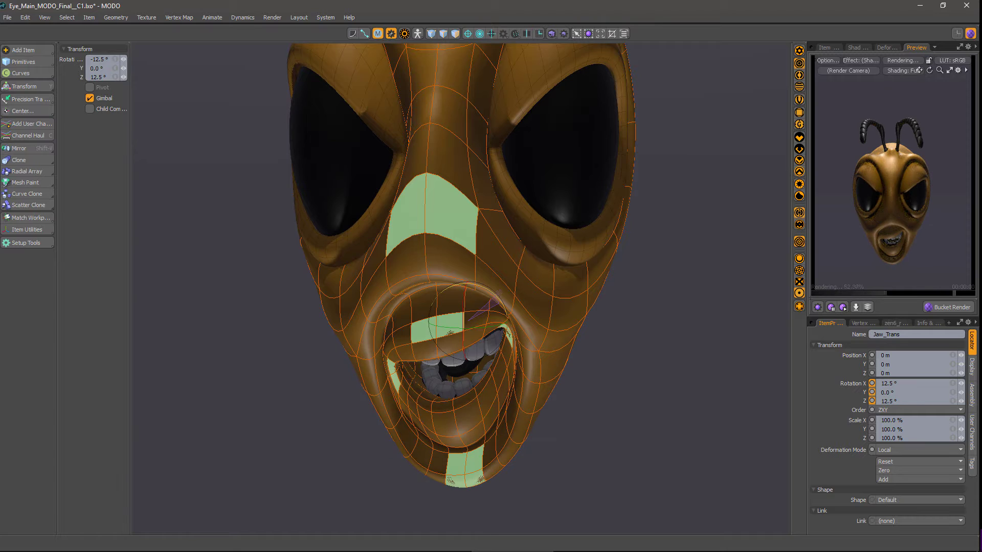
# - Shift RT_Smile_Trans to about 40 mm on X and deselect it
pyautogui.keyDown('alt'); pyautogui.moveTo(409, 358); pyautogui.dragTo(372, 430); pyautogui.keyUp('alt')
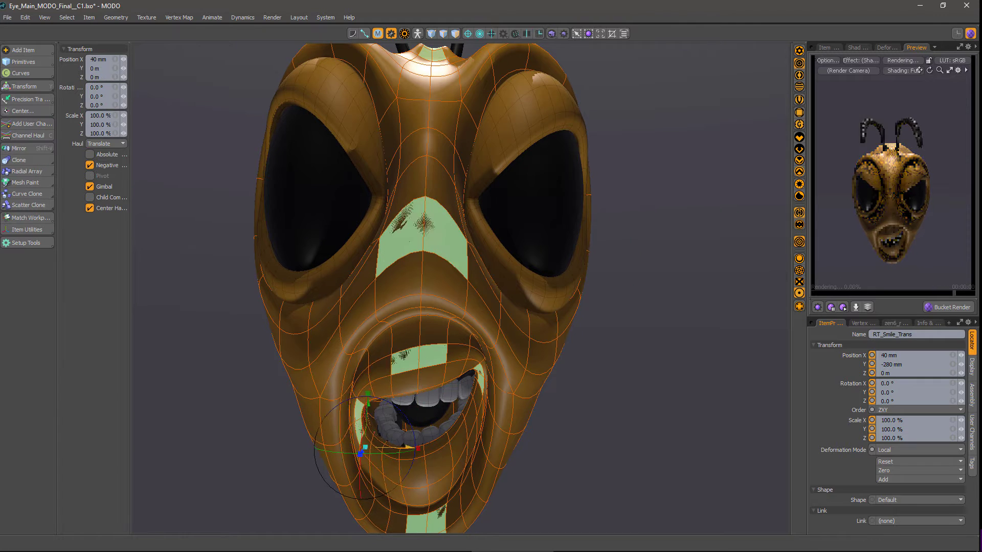
pyautogui.click(574, 407)
pyautogui.keyDown('alt'); pyautogui.moveTo(591, 351); pyautogui.dragTo(369, 270); pyautogui.keyUp('alt')
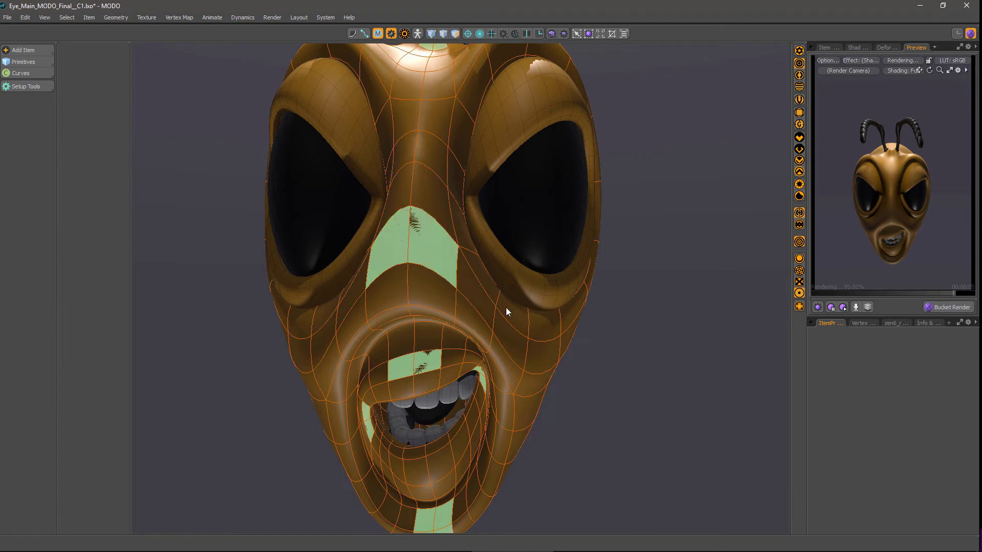
# - Set the X, Y and Z scale of Antenna_HUB to 100%
pyautogui.scroll(-5, 506, 308)
pyautogui.keyDown('alt'); pyautogui.moveTo(491, 277); pyautogui.dragTo(477, 231); pyautogui.keyUp('alt')
pyautogui.click(454, 186)
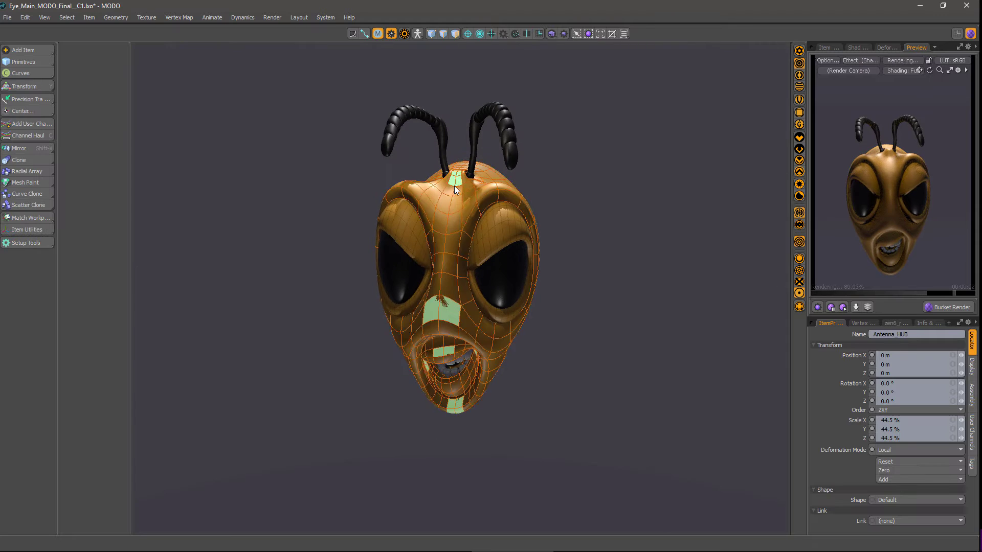
pyautogui.write('100')
pyautogui.press('Return')
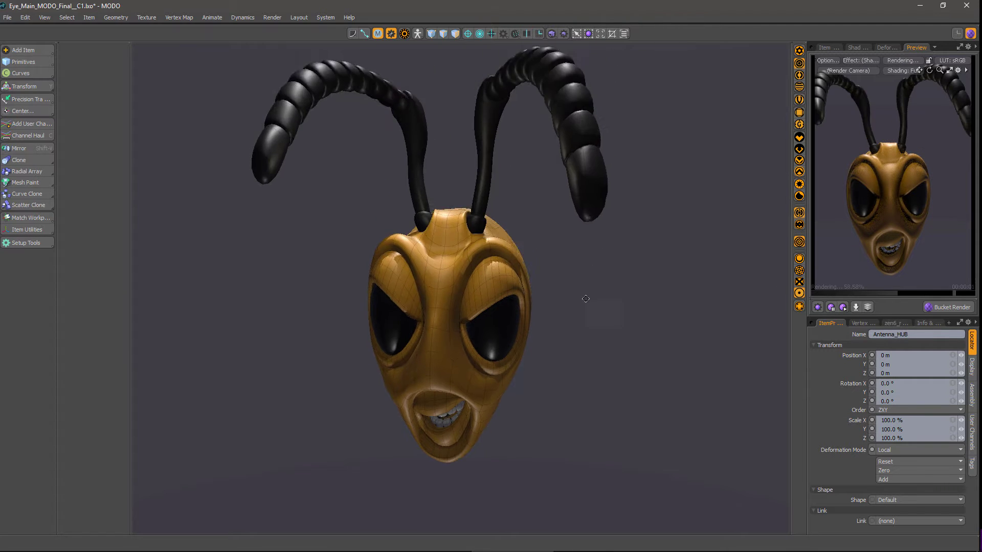
# - Move Antenna_HUB to about 260 mm on Z and rotate it to about 32.5° on X
pyautogui.keyDown('alt'); pyautogui.moveTo(665, 286); pyautogui.dragTo(511, 279); pyautogui.keyUp('alt')
pyautogui.press('y')
pyautogui.scroll(3, 397, 294)
pyautogui.keyDown('alt'); pyautogui.moveTo(397, 294); pyautogui.dragTo(532, 261); pyautogui.keyUp('alt')
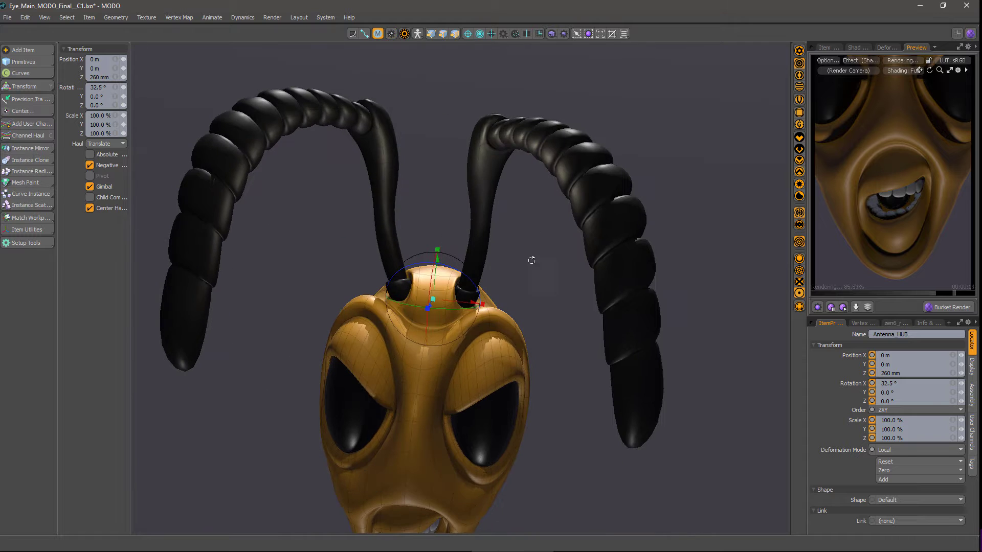
# - Scale Antenna_HUB to about 113% on Y to stretch the antennae
pyautogui.scroll(-3, 438, 249)
pyautogui.moveTo(437, 250); pyautogui.dragTo(445, 306)
pyautogui.scroll(2, 445, 241)
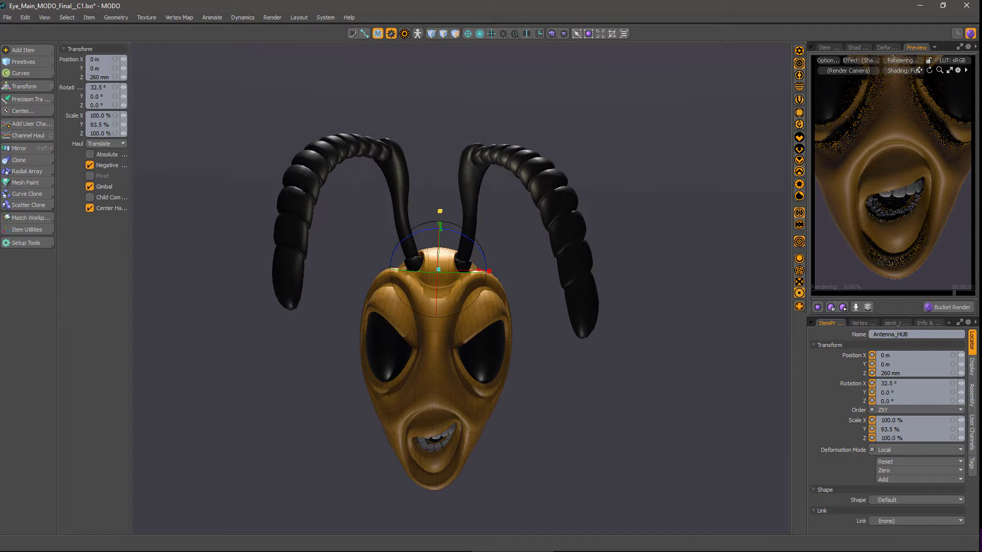
pyautogui.scroll(-2, 486, 281)
pyautogui.keyDown('alt'); pyautogui.moveTo(486, 281); pyautogui.dragTo(418, 291); pyautogui.keyUp('alt')
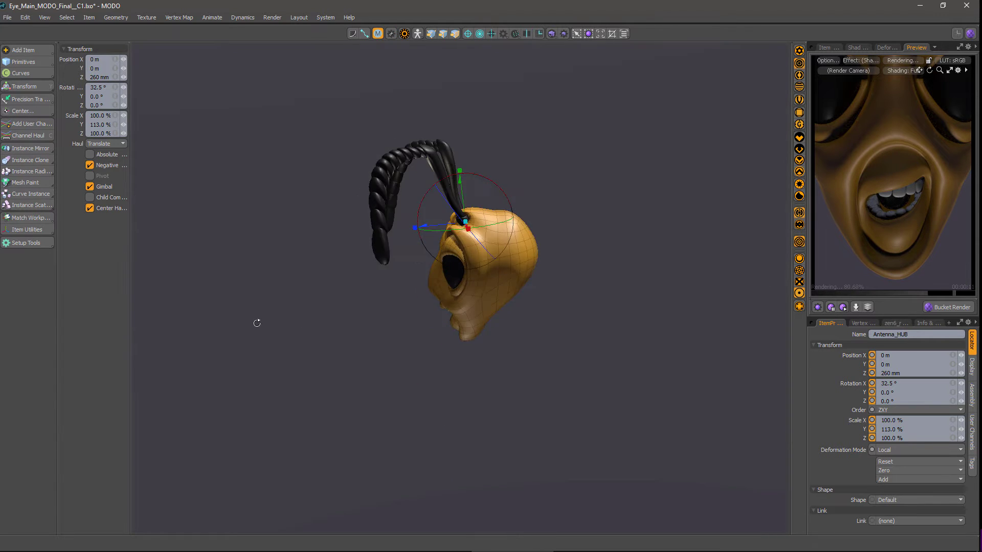
# - Open both upper eyelids, rotating LT_EYE_TOP and bringing RT_EYE_TOP to about -13.5° X and 8.5° Z
pyautogui.scroll(3, 437, 273)
pyautogui.scroll(-1, 629, 336)
pyautogui.click(529, 248)
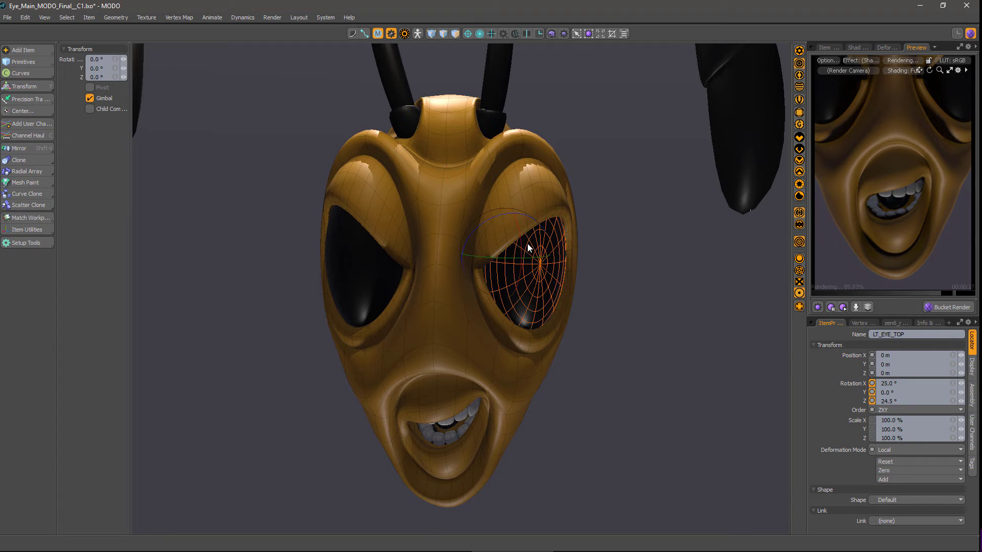
pyautogui.moveTo(479, 278); pyautogui.dragTo(395, 263)
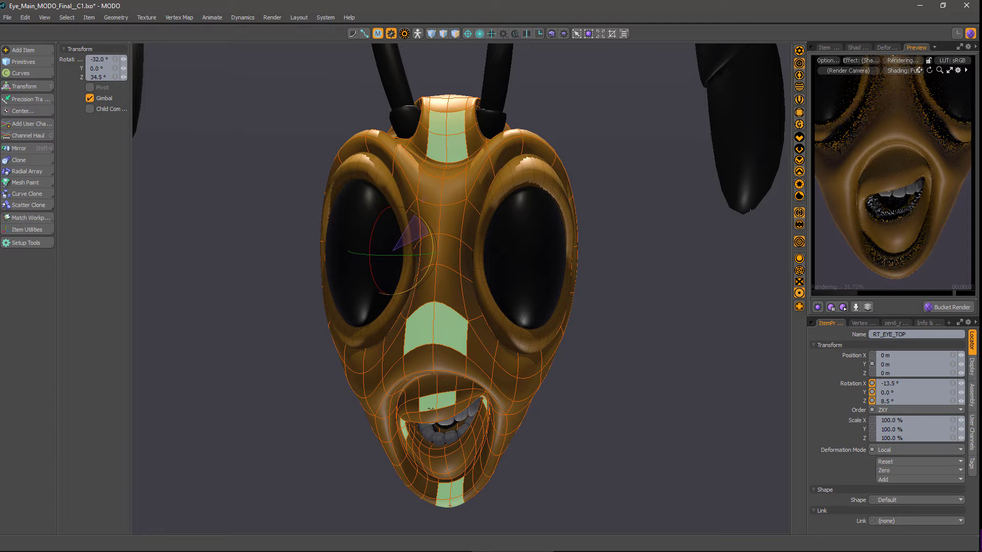
# - Set the Eyes material's roughness to about 35.5% and its reflection type to Environment Only
pyautogui.click(621, 346)
pyautogui.scroll(-3, 933, 237)
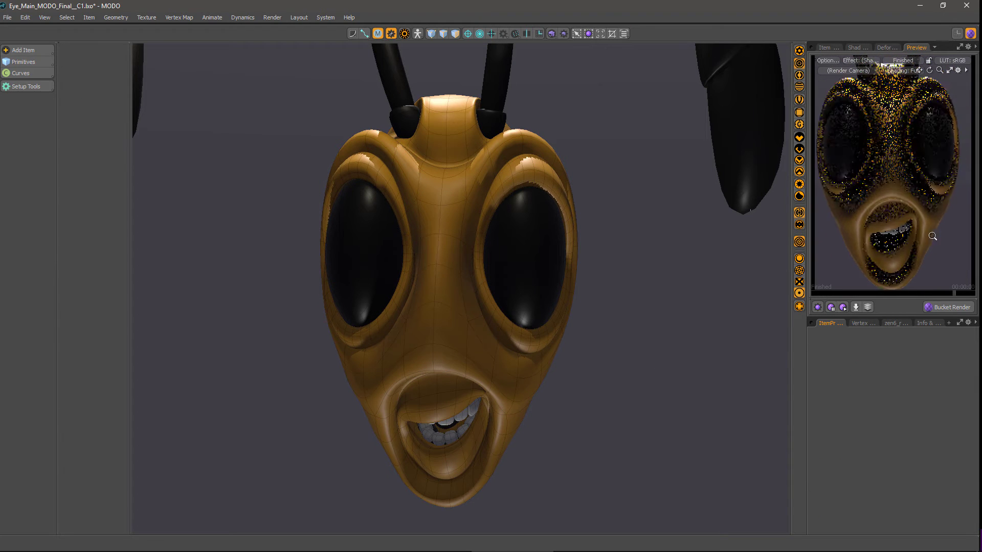
pyautogui.scroll(-2, 932, 236)
pyautogui.click(857, 48)
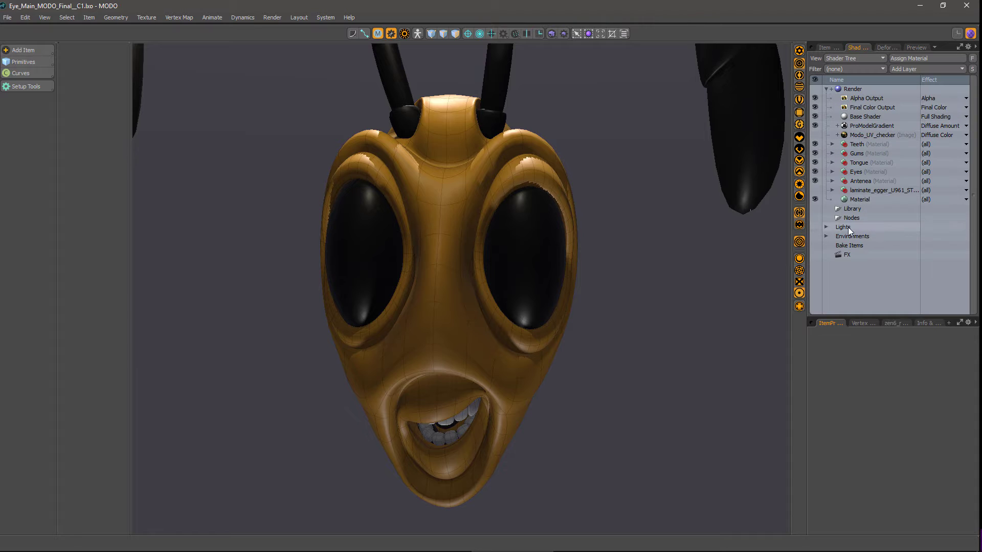
pyautogui.click(833, 172)
pyautogui.click(863, 181)
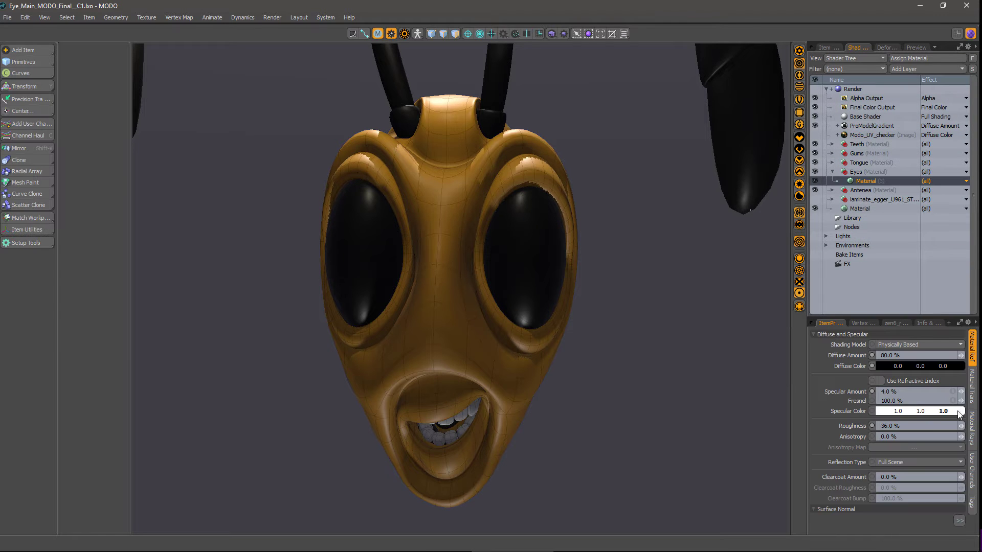
pyautogui.moveTo(963, 427); pyautogui.dragTo(954, 428)
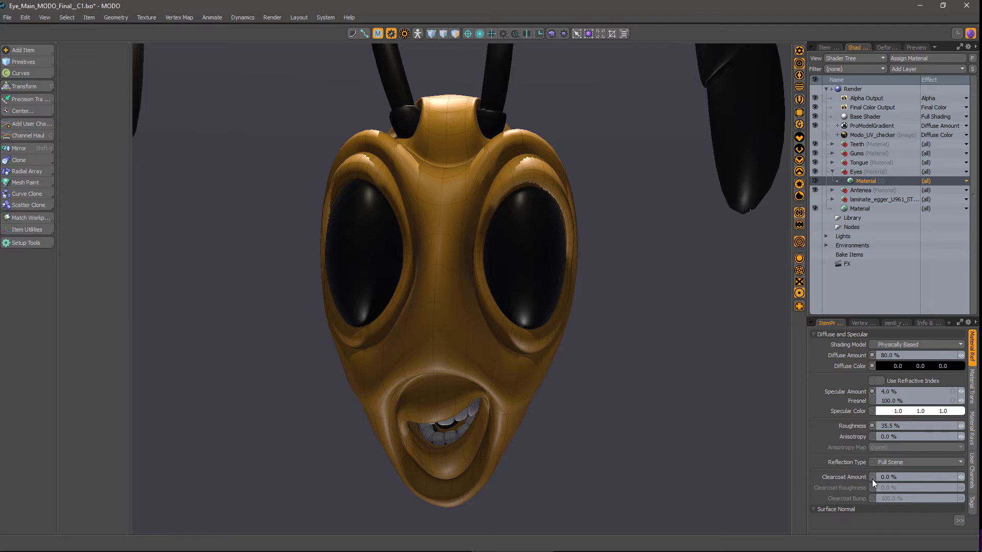
pyautogui.click(910, 465)
pyautogui.click(912, 477)
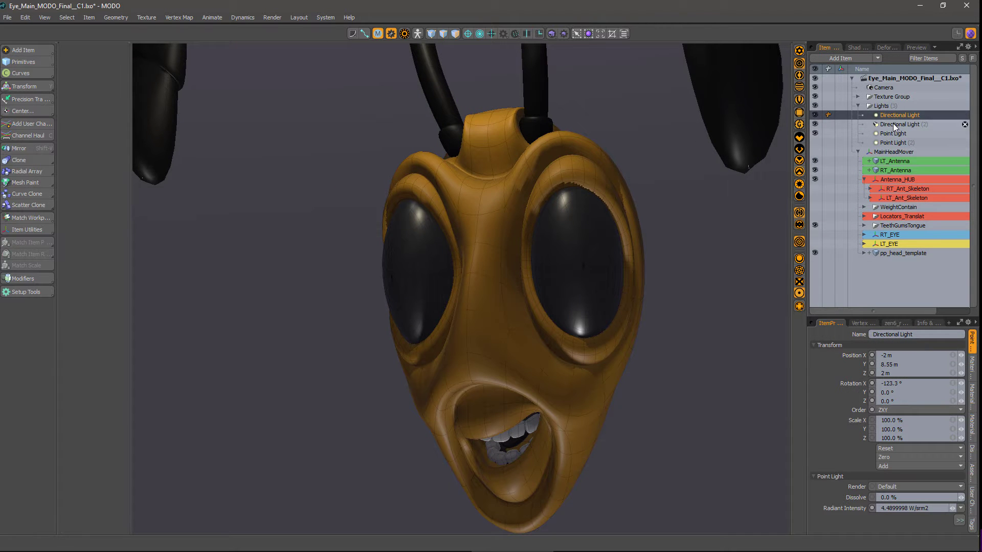
# - Raise the radiant intensity of the first Directional Light to about 84 W/srm2
pyautogui.click(893, 124)
pyautogui.rightClick(893, 124)
pyautogui.click(839, 230)
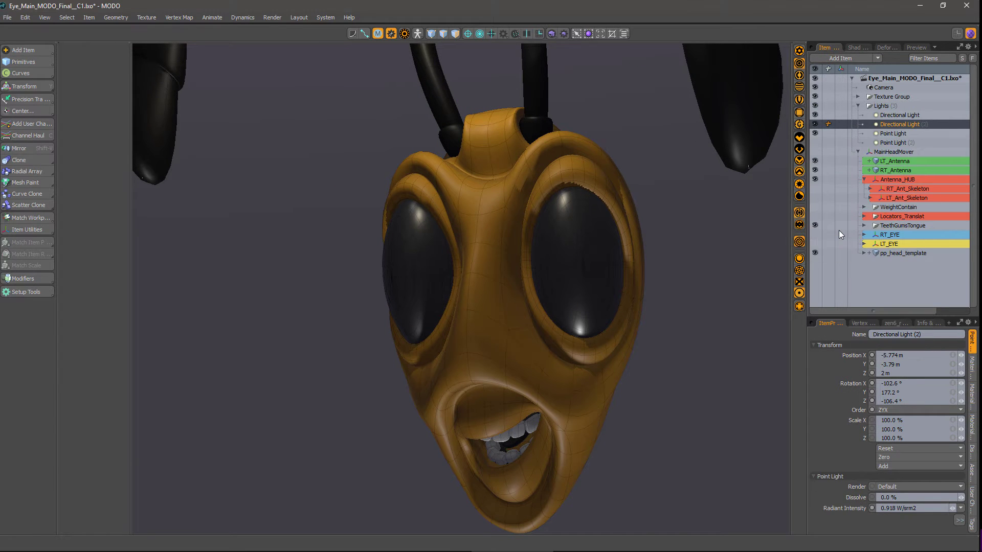
pyautogui.keyDown('alt'); pyautogui.moveTo(610, 373); pyautogui.dragTo(631, 401); pyautogui.keyUp('alt')
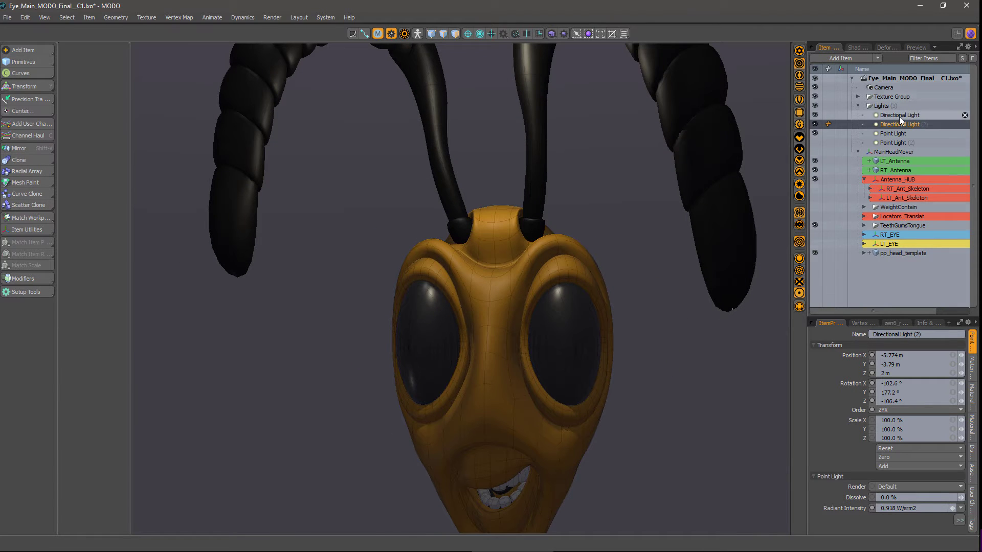
pyautogui.click(899, 115)
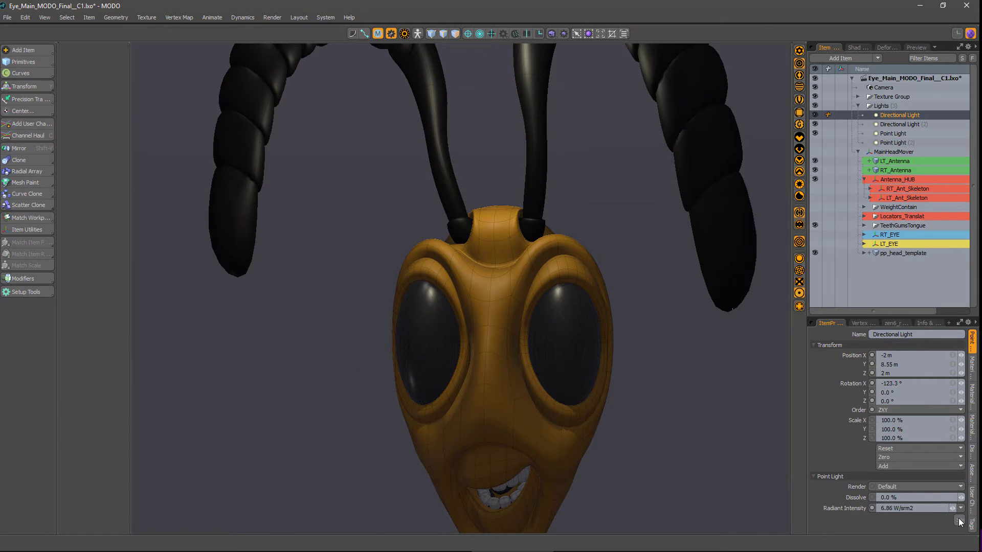
pyautogui.keyDown('alt'); pyautogui.moveTo(675, 405); pyautogui.dragTo(761, 288); pyautogui.keyUp('alt')
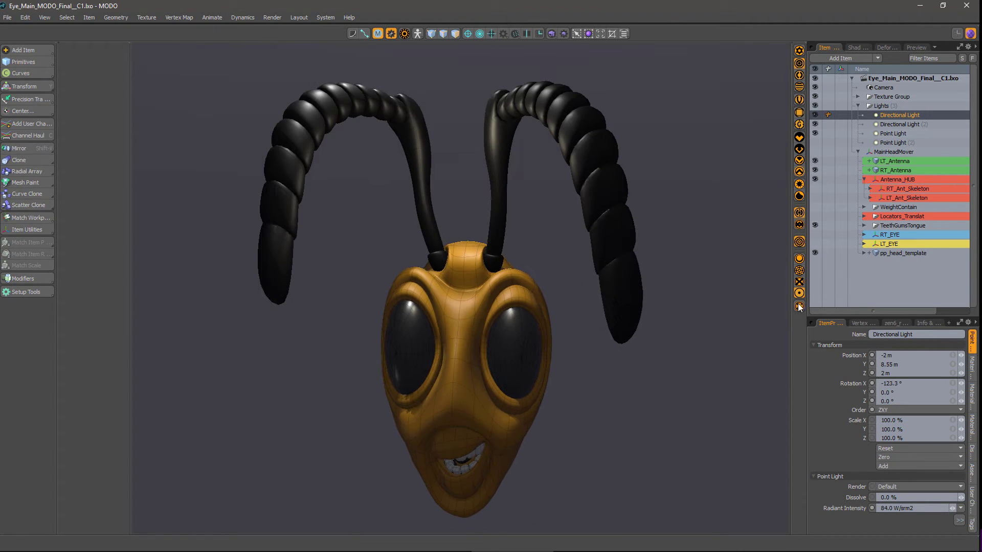
# - Raise the radiant intensity of Directional Light (2) to about 69 W/srm2 and of Point Light to about 42.5 W/srm2
pyautogui.click(899, 124)
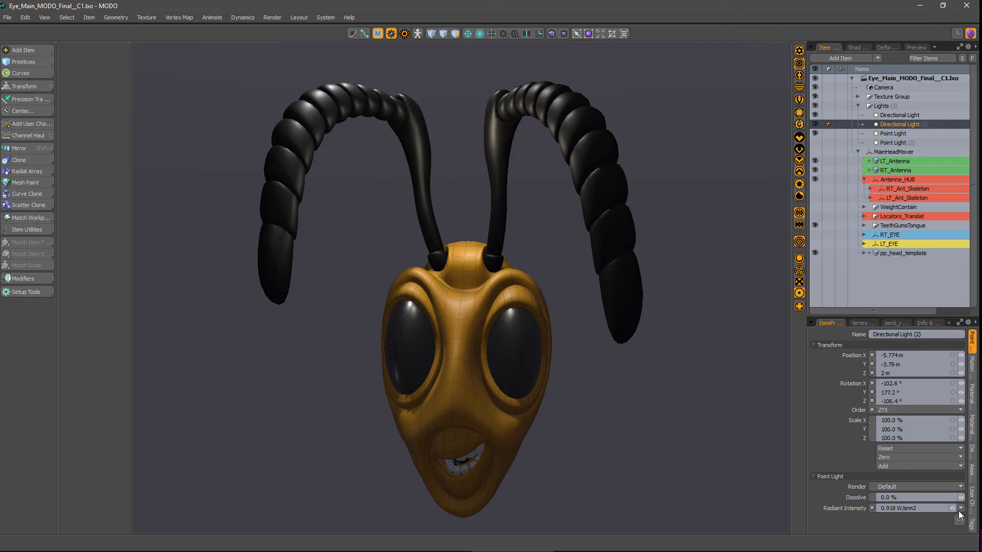
pyautogui.moveTo(953, 509); pyautogui.dragTo(953, 508)
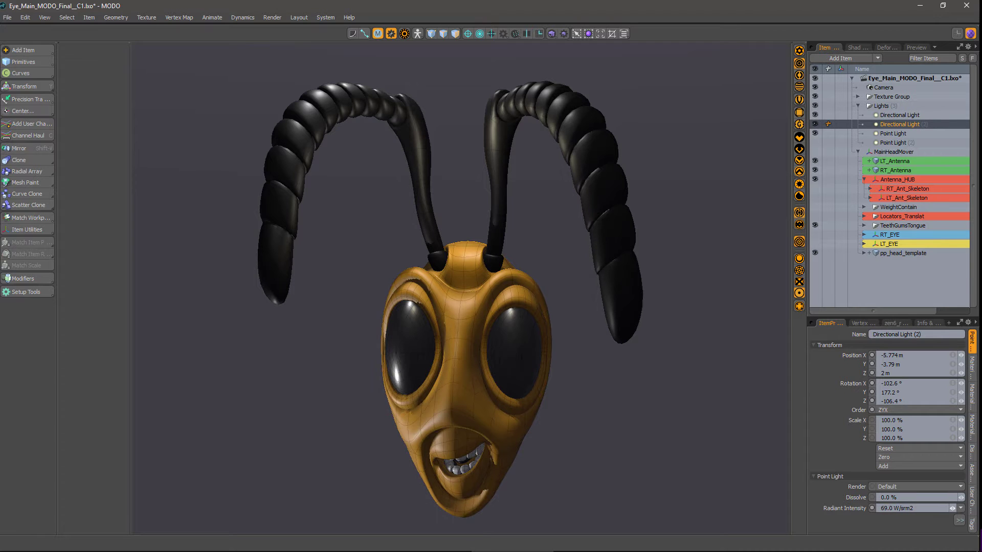
pyautogui.keyDown('alt'); pyautogui.moveTo(583, 378); pyautogui.dragTo(581, 405); pyautogui.keyUp('alt')
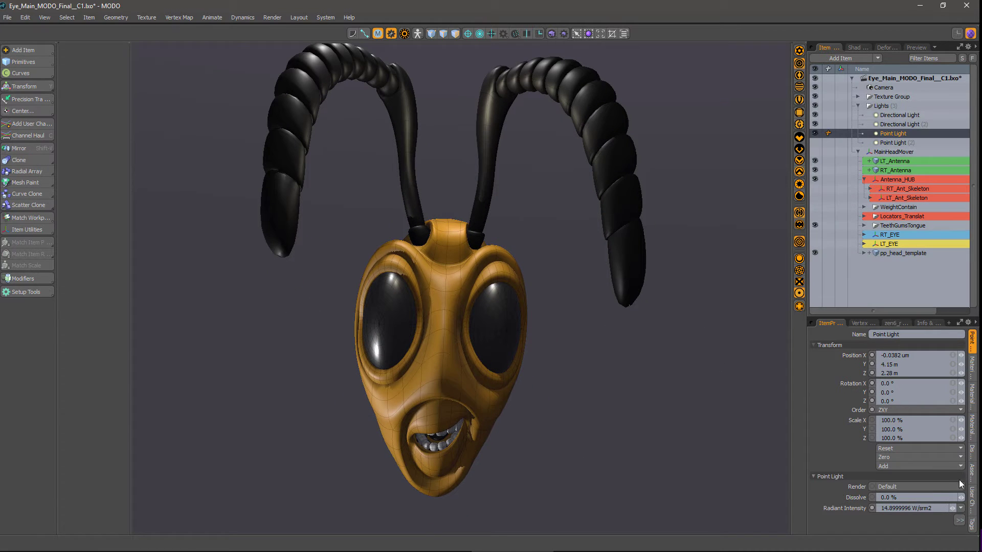
pyautogui.moveTo(954, 509); pyautogui.dragTo(954, 508)
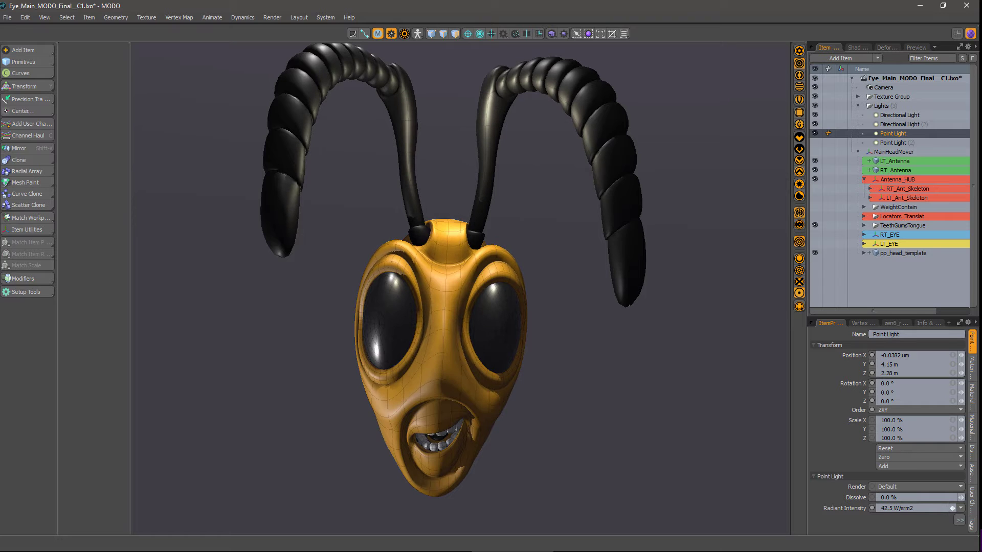
pyautogui.moveTo(563, 247)
pyautogui.keyDown('alt'); pyautogui.mouseDown()
pyautogui.moveTo(642, 245)
pyautogui.moveTo(563, 248)
pyautogui.mouseUp(); pyautogui.keyUp('alt')
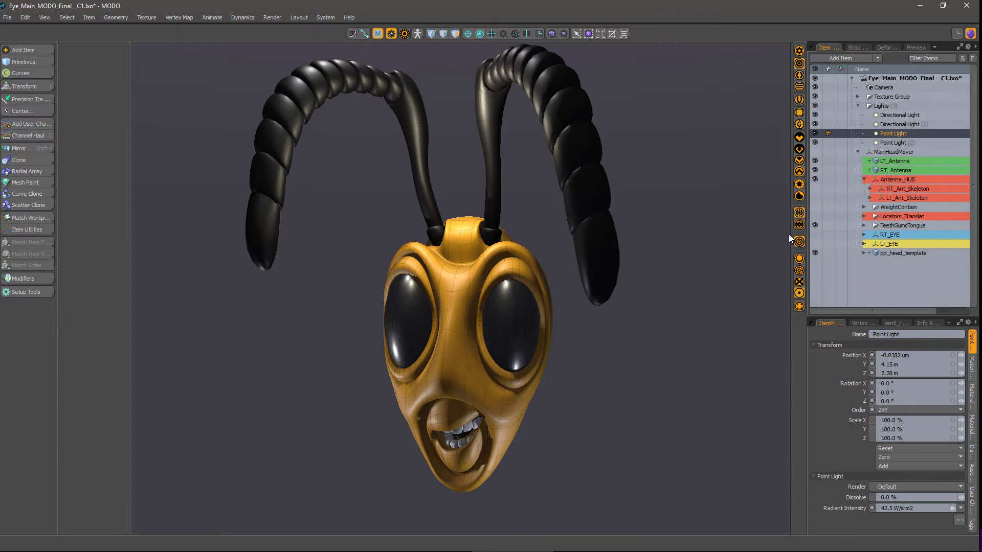
# - Turn on Point Light (2) and move it to about X 3.74 m, Y -5.28 m, Z -4.346 m
pyautogui.click(815, 143)
pyautogui.scroll(-3, 590, 327)
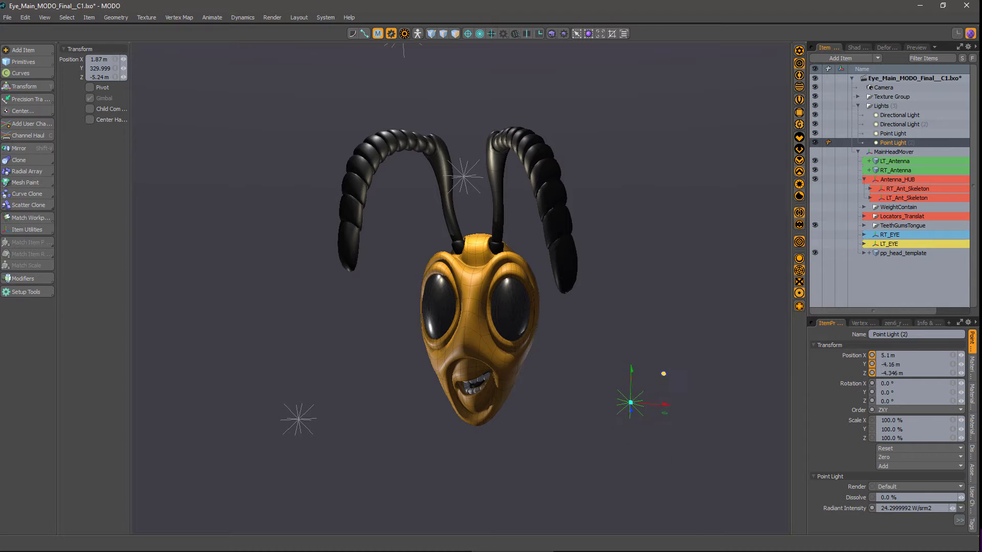
pyautogui.moveTo(631, 402); pyautogui.dragTo(537, 409)
pyautogui.scroll(2, 536, 460)
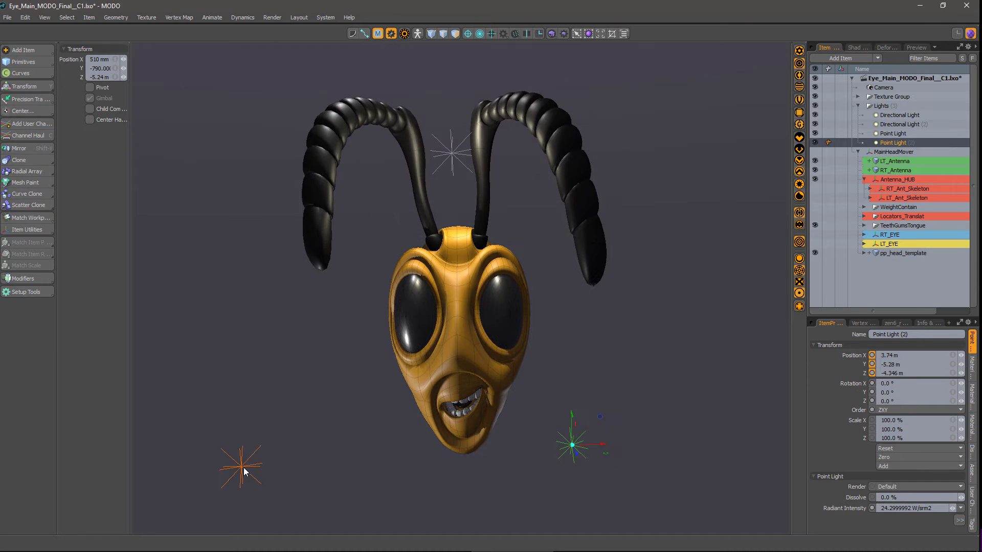
# - Move Directional Light (2) to about X -2.46 m, Y -5.46 m, Z 2.95 m and set its radiant intensity to about 22.7 W/srm2
pyautogui.moveTo(268, 416); pyautogui.dragTo(569, 368)
pyautogui.moveTo(708, 453); pyautogui.dragTo(188, 220)
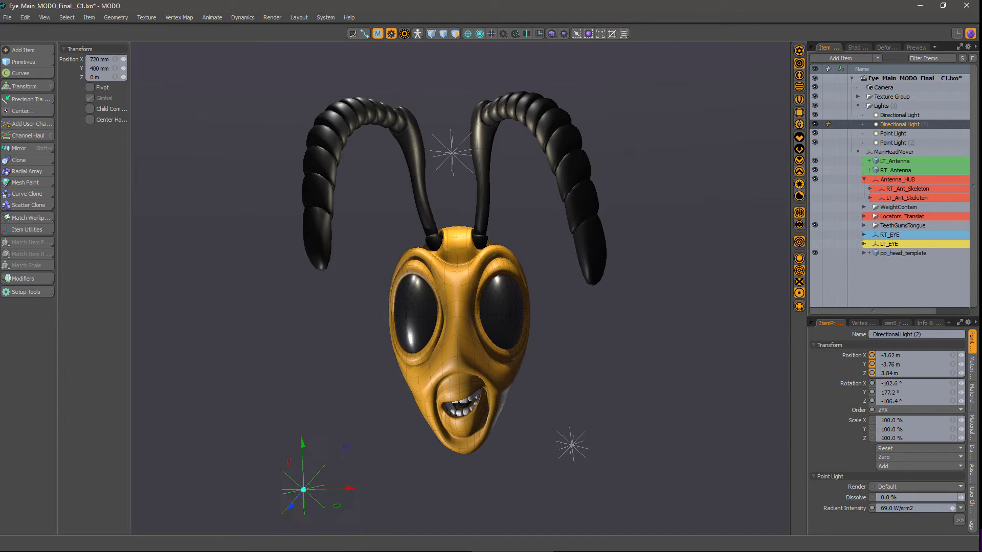
pyautogui.moveTo(306, 485); pyautogui.dragTo(346, 431)
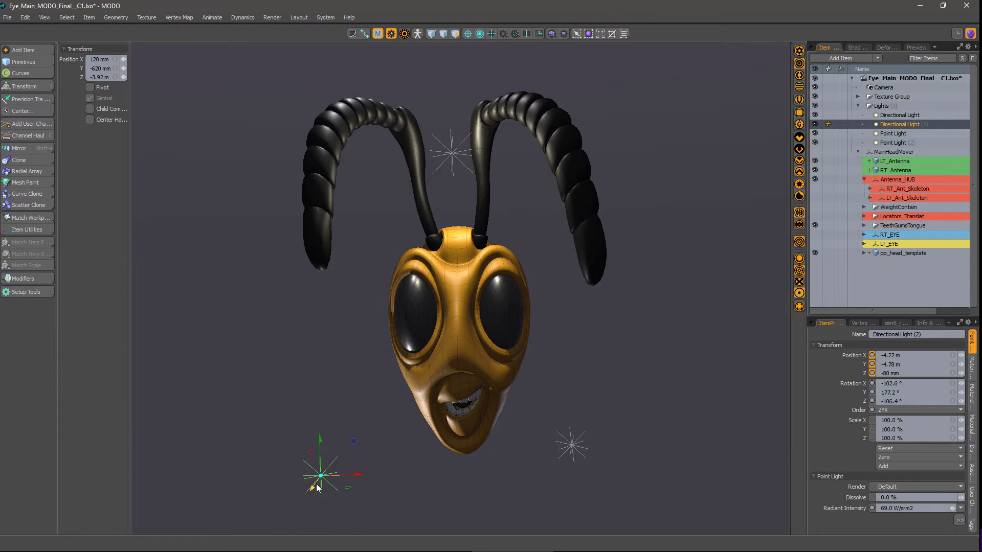
pyautogui.moveTo(327, 465); pyautogui.dragTo(362, 450)
pyautogui.scroll(3, 285, 519)
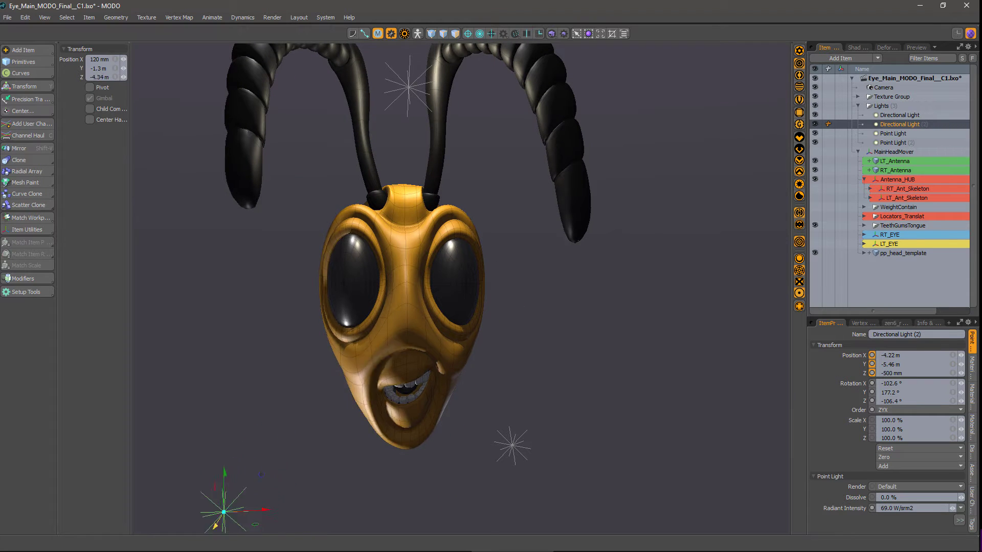
pyautogui.keyDown('alt'); pyautogui.moveTo(248, 406); pyautogui.dragTo(243, 516); pyautogui.keyUp('alt')
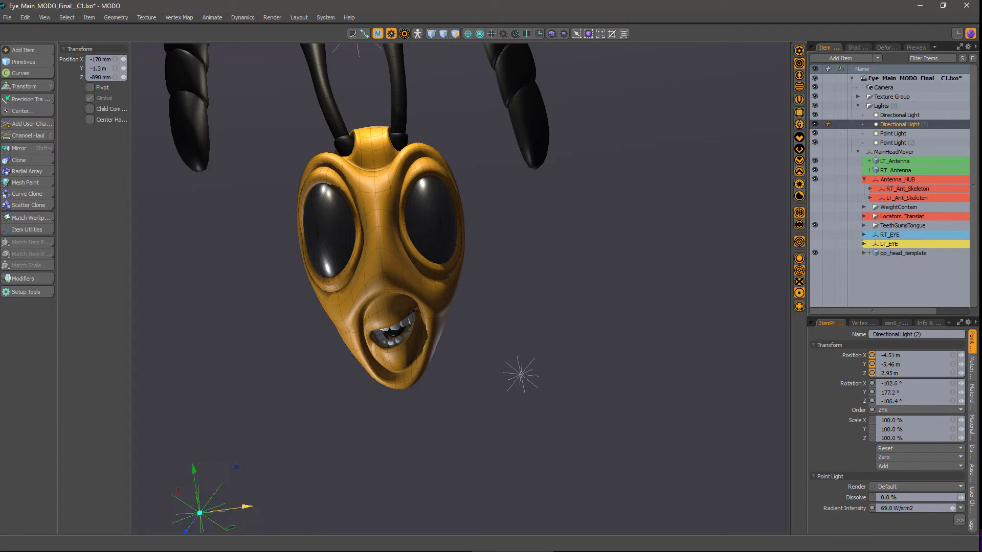
pyautogui.moveTo(358, 492)
pyautogui.mouseDown()
pyautogui.moveTo(657, 450)
pyautogui.moveTo(387, 488)
pyautogui.mouseUp()
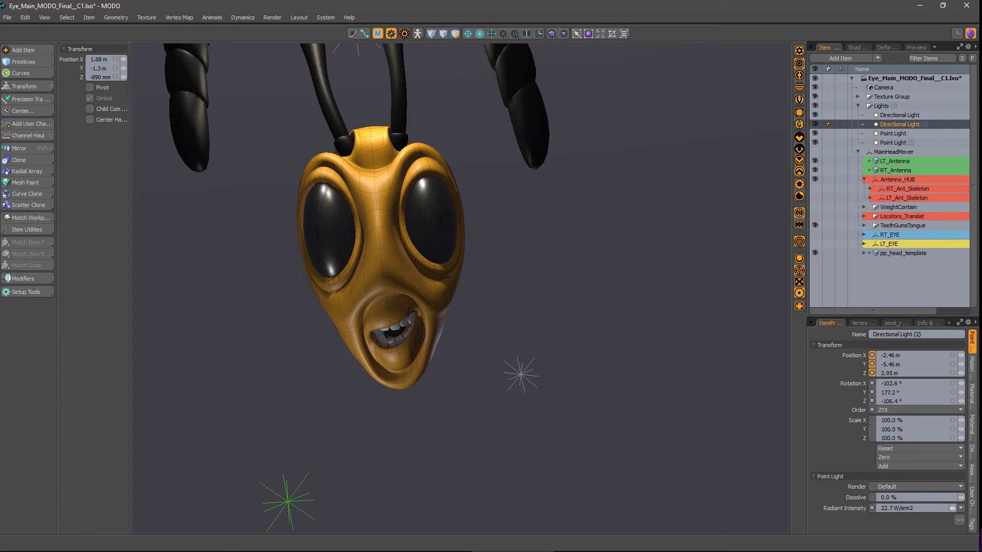
# - Examine the lighting and eye reflections on the head from several angles and distances
pyautogui.scroll(-3, 621, 291)
pyautogui.keyDown('alt'); pyautogui.moveTo(621, 291); pyautogui.dragTo(563, 307); pyautogui.keyUp('alt')
pyautogui.scroll(10, 487, 234)
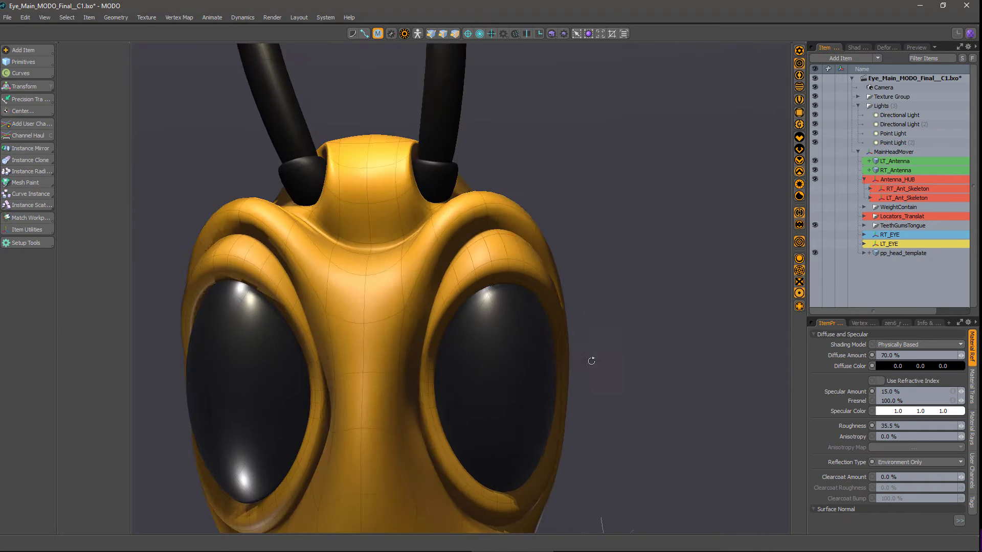
pyautogui.click(487, 233)
pyautogui.scroll(-10, 487, 233)
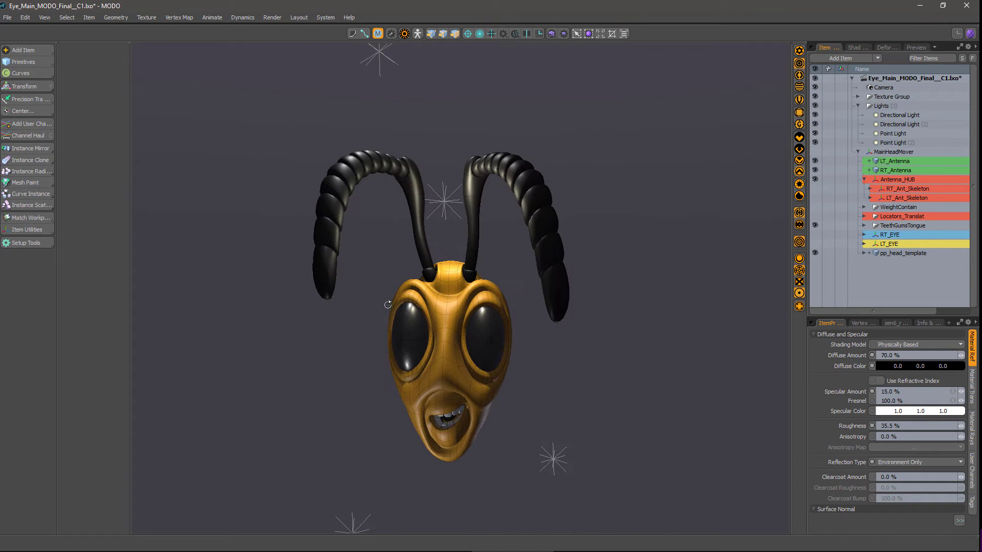
pyautogui.keyDown('alt'); pyautogui.moveTo(525, 334); pyautogui.dragTo(642, 298); pyautogui.keyUp('alt')
pyautogui.scroll(3, 643, 298)
pyautogui.keyDown('alt'); pyautogui.moveTo(533, 355); pyautogui.dragTo(533, 234); pyautogui.keyUp('alt')
pyautogui.scroll(-3, 481, 264)
# - Spread both antennae outward by rotating LT_Ant_Skeleton and bringing RT_Ant_Skeleton to about 23° on X
pyautogui.click(502, 256)
pyautogui.press('e')
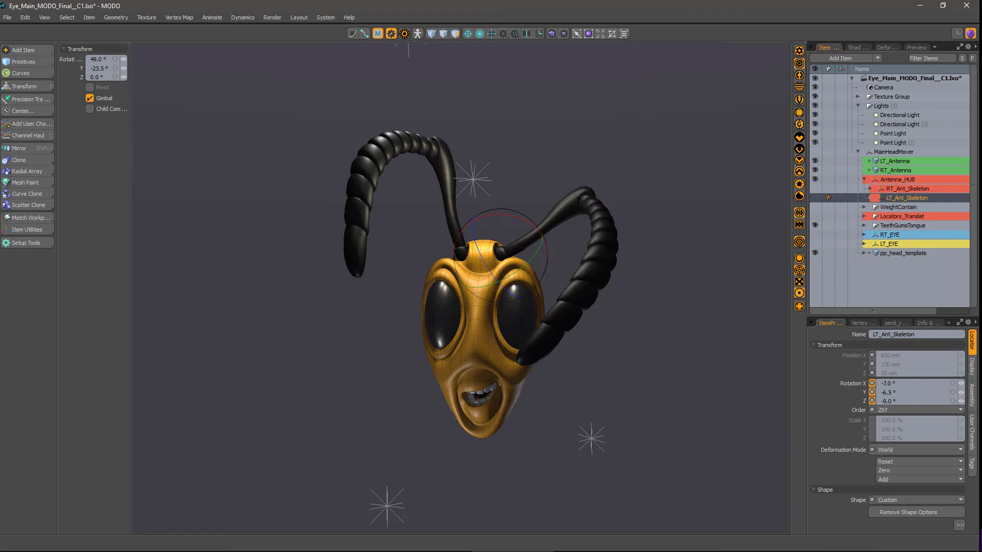
pyautogui.moveTo(517, 277); pyautogui.dragTo(475, 261)
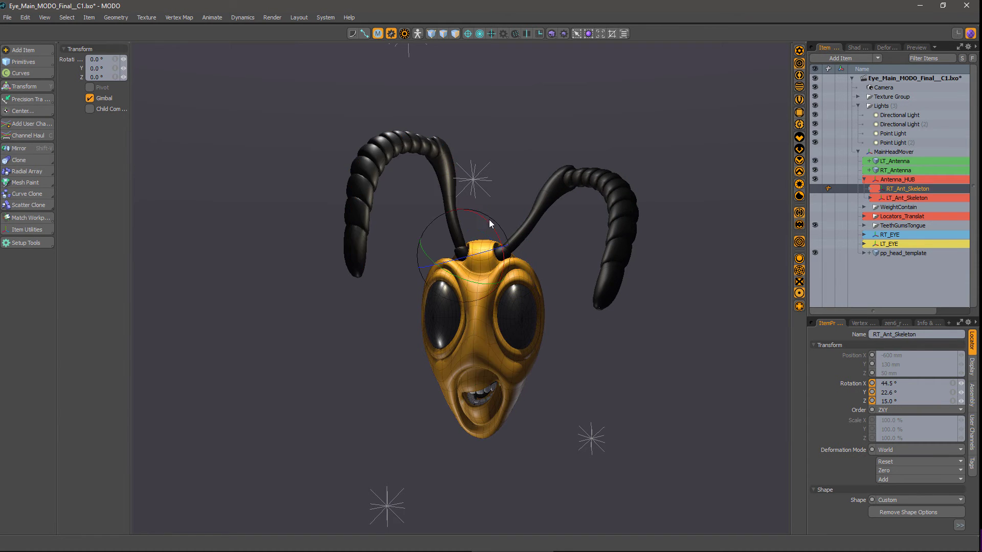
pyautogui.moveTo(490, 223); pyautogui.dragTo(478, 205)
pyautogui.press('y')
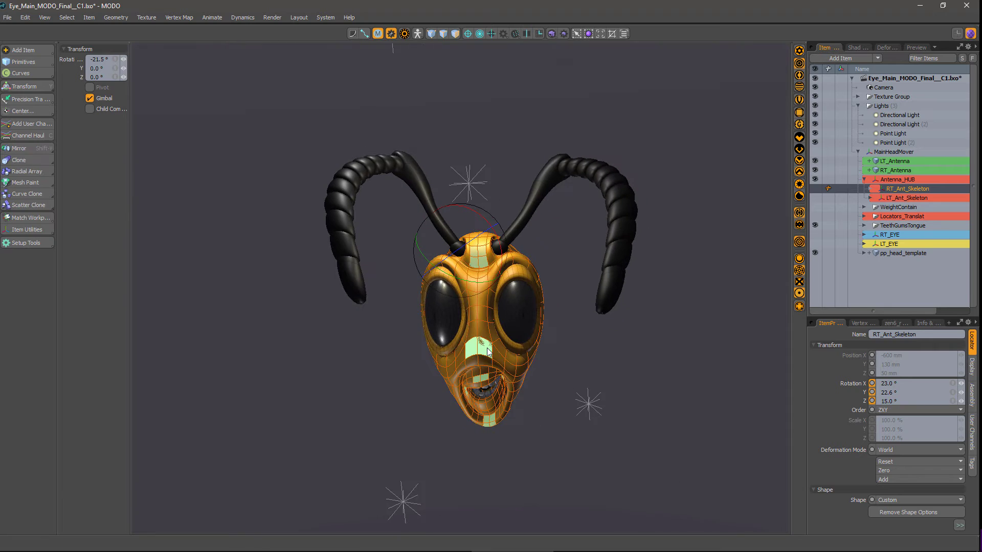
pyautogui.click(541, 322)
pyautogui.moveTo(478, 332); pyautogui.dragTo(436, 298)
pyautogui.click(641, 381)
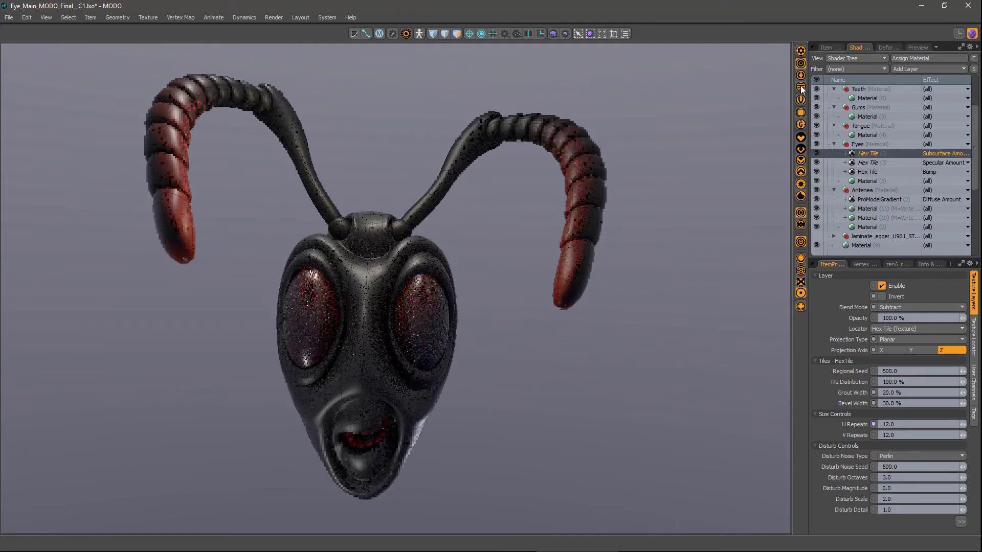
# - Bend the left antenna by rotating Skeleton_Transform Effector_L (3) to about 9° on X and 25° on Y
pyautogui.scroll(3, 732, 351)
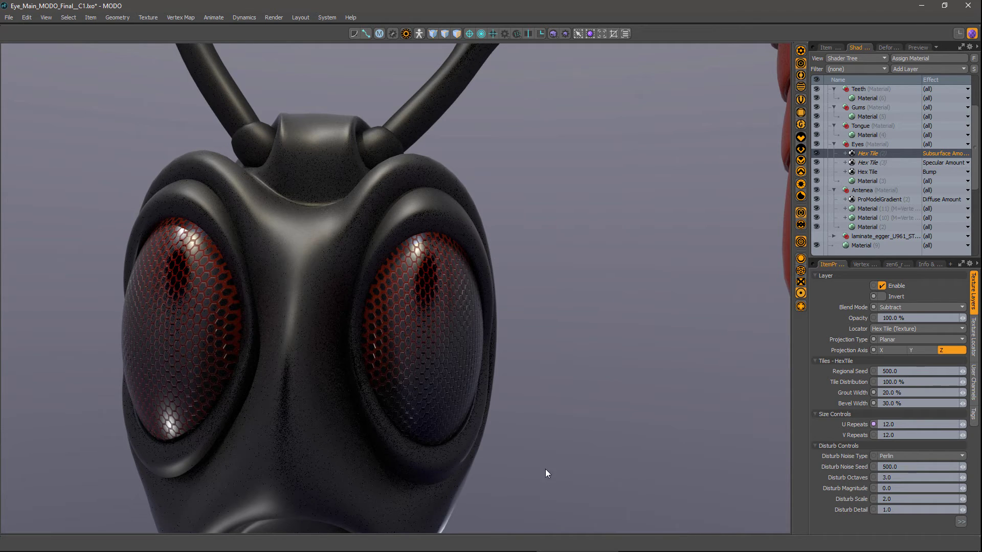
pyautogui.keyDown('alt'); pyautogui.moveTo(545, 468); pyautogui.dragTo(388, 355); pyautogui.keyUp('alt')
pyautogui.keyDown('alt'); pyautogui.moveTo(363, 459); pyautogui.dragTo(563, 240); pyautogui.keyUp('alt')
pyautogui.click(269, 298)
pyautogui.click(828, 47)
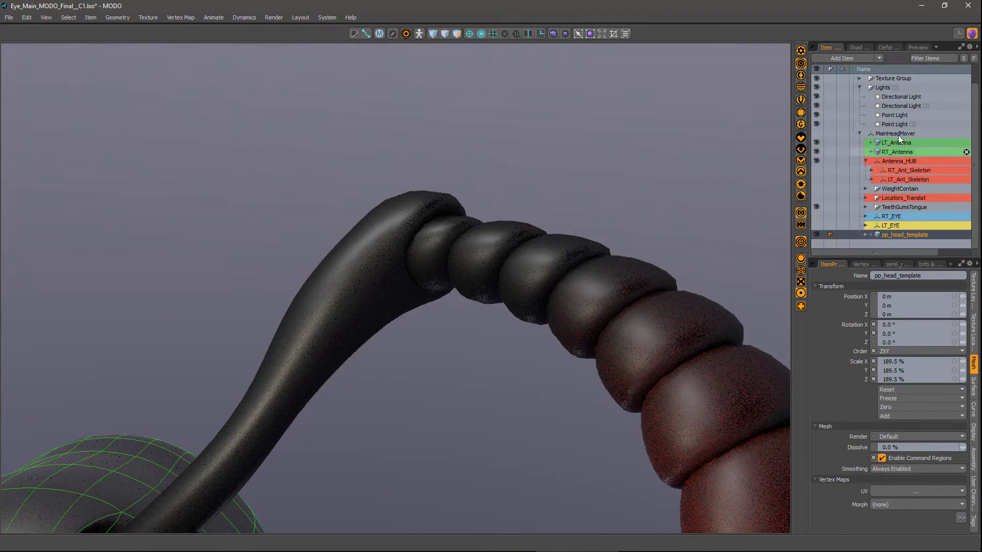
pyautogui.click(872, 180)
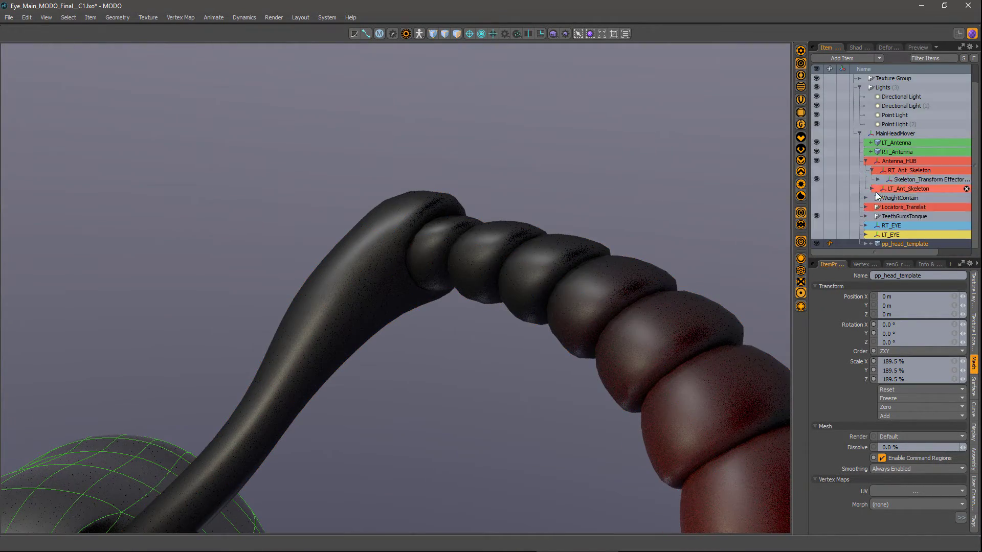
pyautogui.click(872, 170)
pyautogui.click(911, 217)
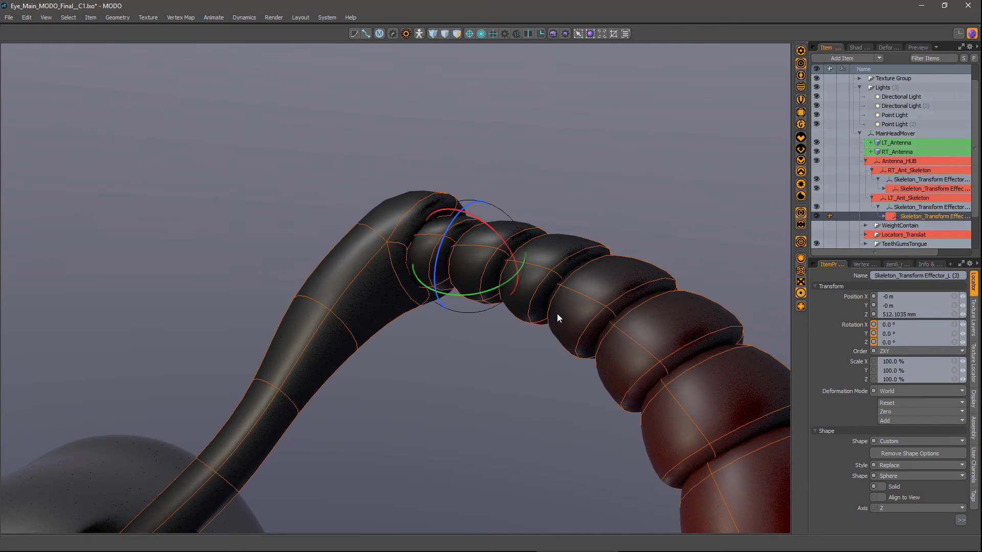
pyautogui.moveTo(518, 276); pyautogui.dragTo(805, 206)
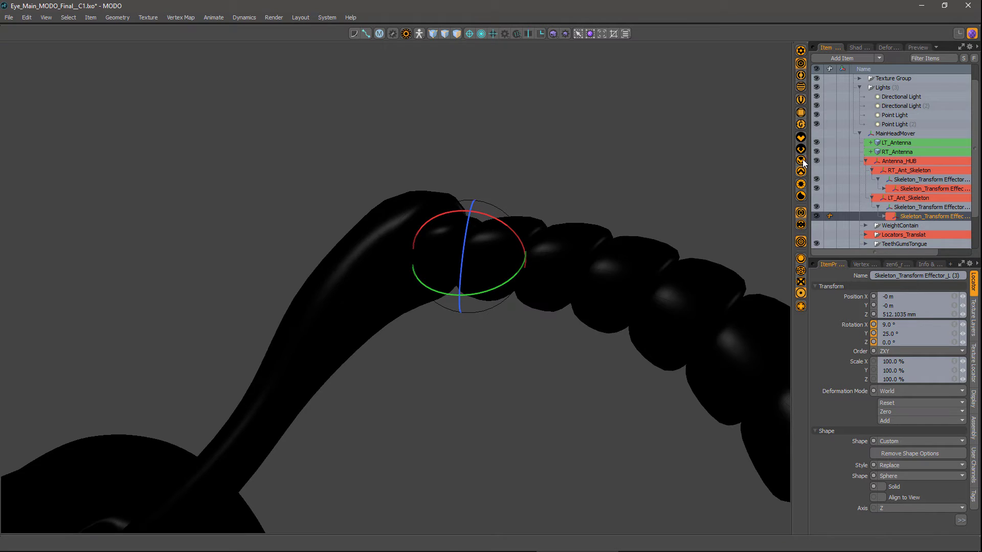
# - Set Skeleton_Transform Effector_L (3) to about 16.5° on Y and rotate LT_Ant_Skeleton to about -31.7° X and 26.2° Y
pyautogui.click(802, 161)
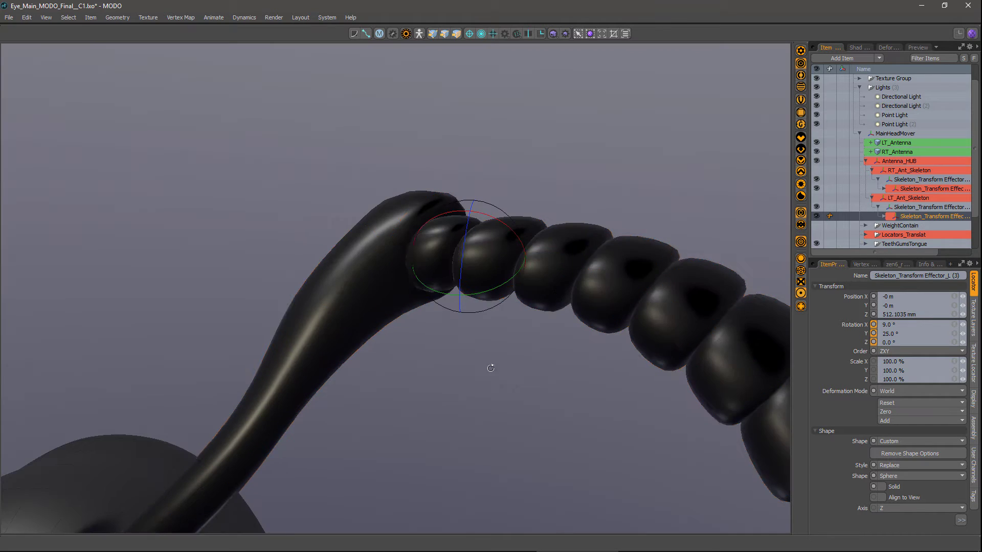
pyautogui.press('Up')
pyautogui.press('Up')
pyautogui.hotkey('shift', 'a')
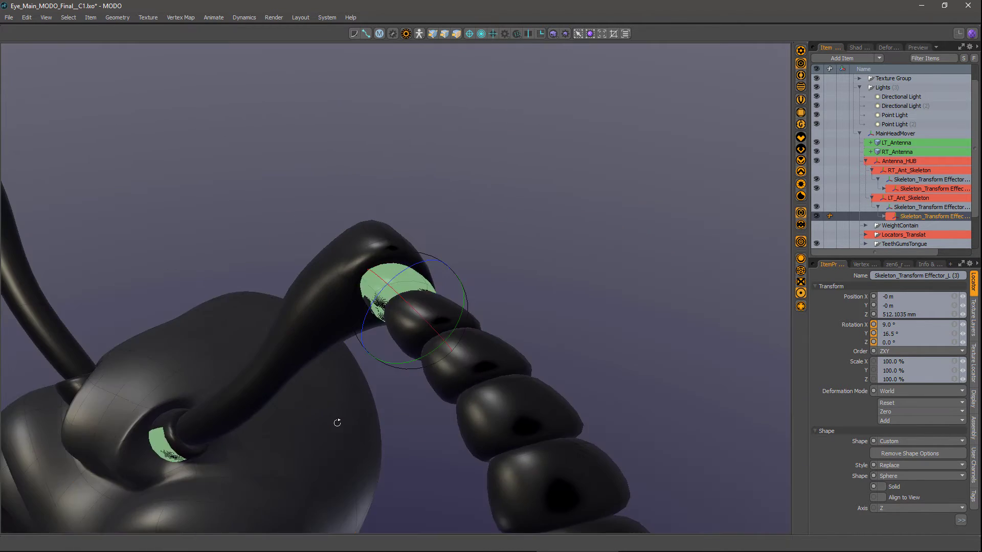
pyautogui.keyDown('alt'); pyautogui.moveTo(349, 409); pyautogui.dragTo(495, 201); pyautogui.keyUp('alt')
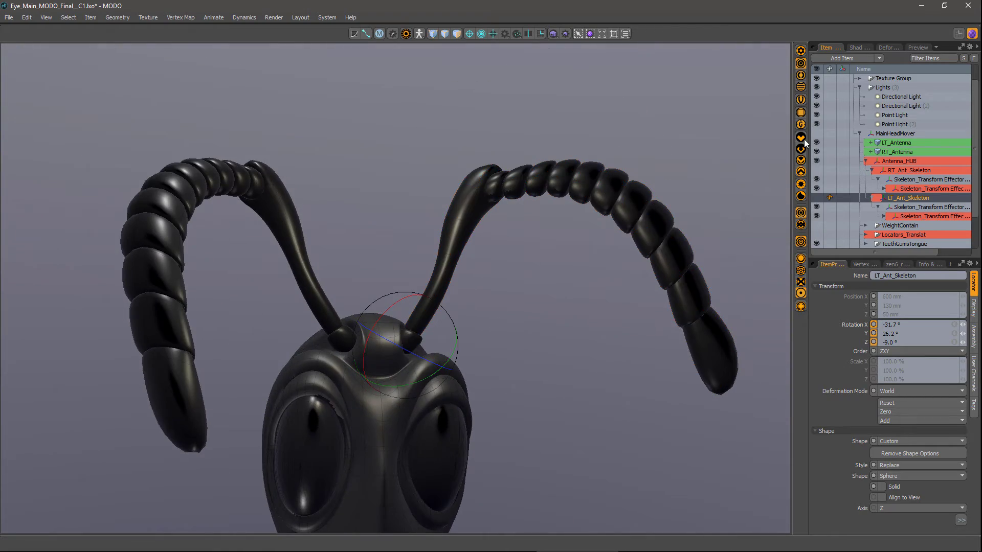
# - In the rendered view, set the Eyes material's subsurface color to red with values 0.96, 0.0, 0.15
pyautogui.click(804, 139)
pyautogui.scroll(-3, 504, 334)
pyautogui.scroll(5, 559, 309)
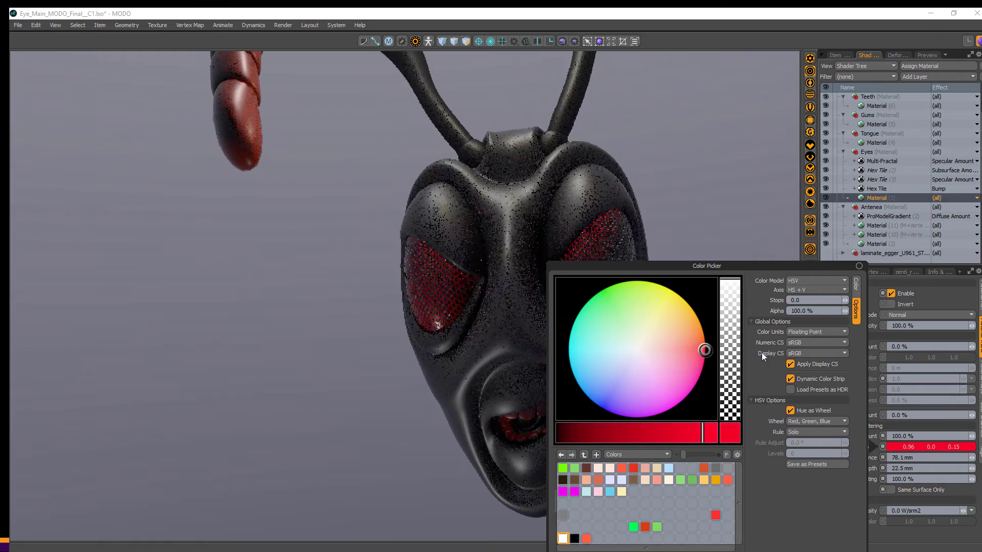
pyautogui.press('Escape')
pyautogui.keyDown('alt'); pyautogui.moveTo(713, 302); pyautogui.dragTo(621, 354); pyautogui.keyUp('alt')
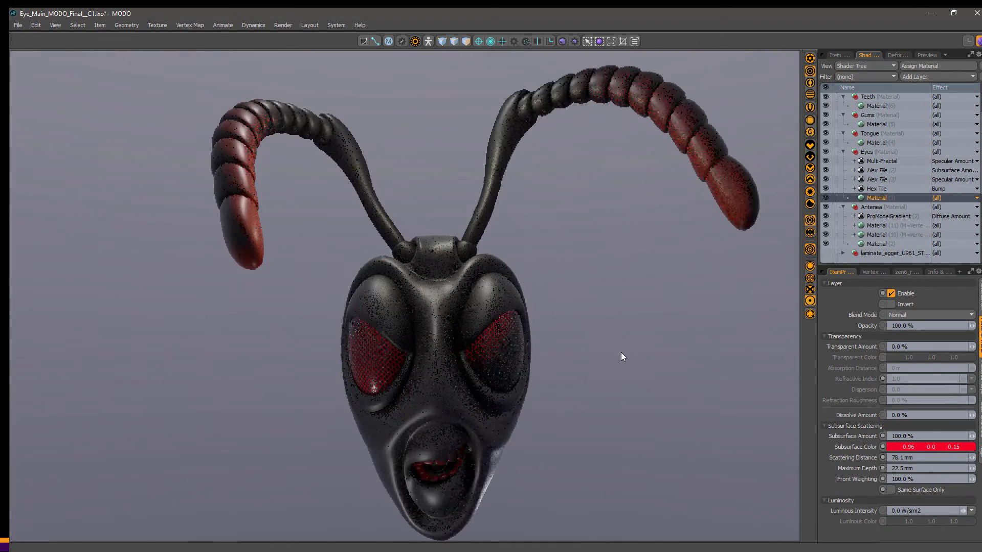
# - Set the Teeth material's diffuse color to pure white, 1.0, 1.0, 1.0
pyautogui.click(877, 105)
pyautogui.click(925, 313)
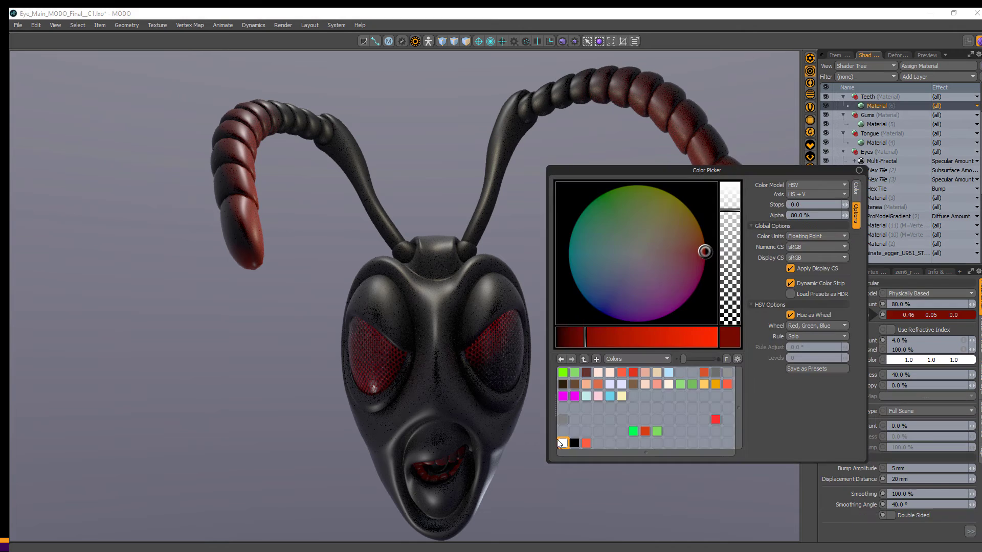
pyautogui.click(589, 489)
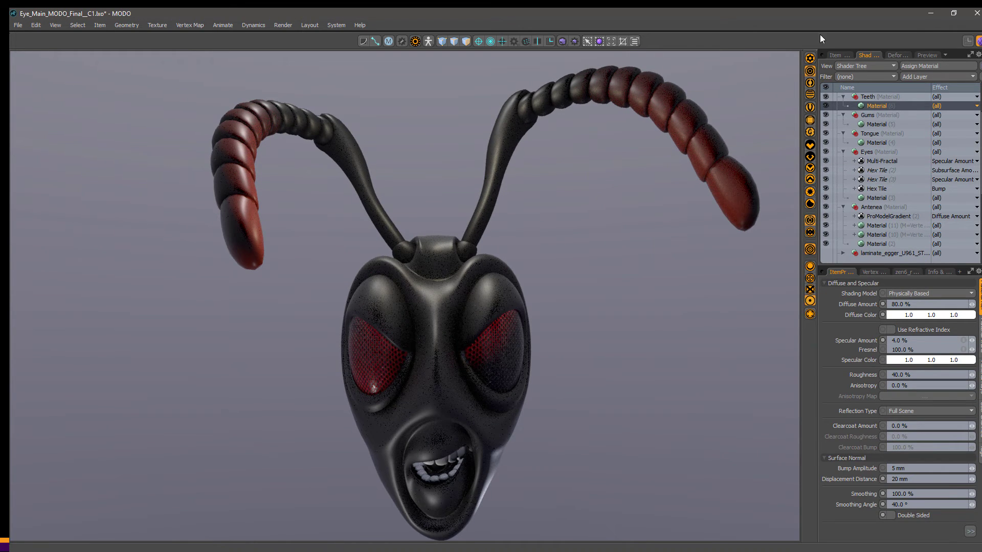
# - Move Point Light (2) to about 2.6 m, 600 mm, 6.804 m and give it Inverse Distance falloff, 14.9 W/srm2 intensity and 2.3 m radius
pyautogui.click(836, 55)
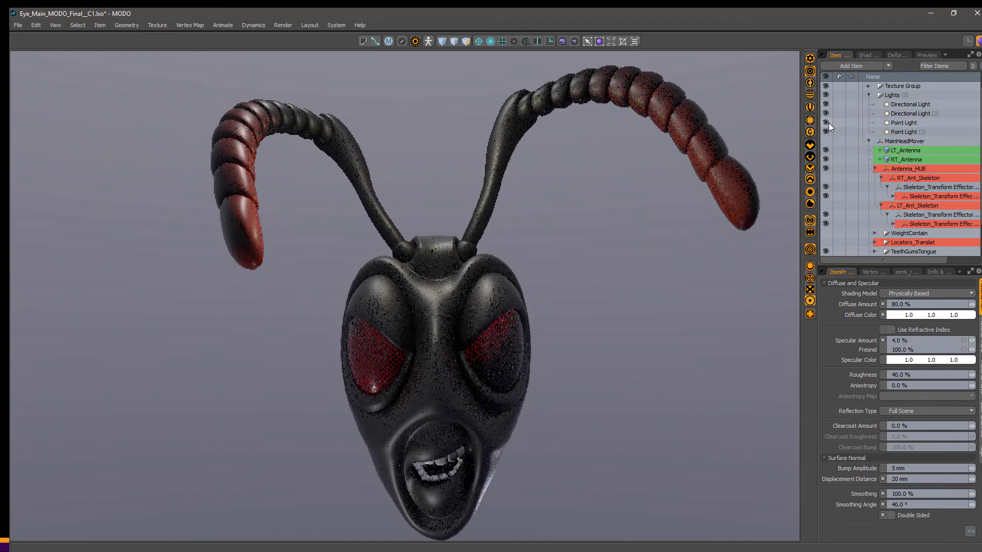
pyautogui.click(902, 131)
pyautogui.moveTo(575, 322); pyautogui.dragTo(563, 292)
pyautogui.moveTo(564, 244); pyautogui.dragTo(565, 191)
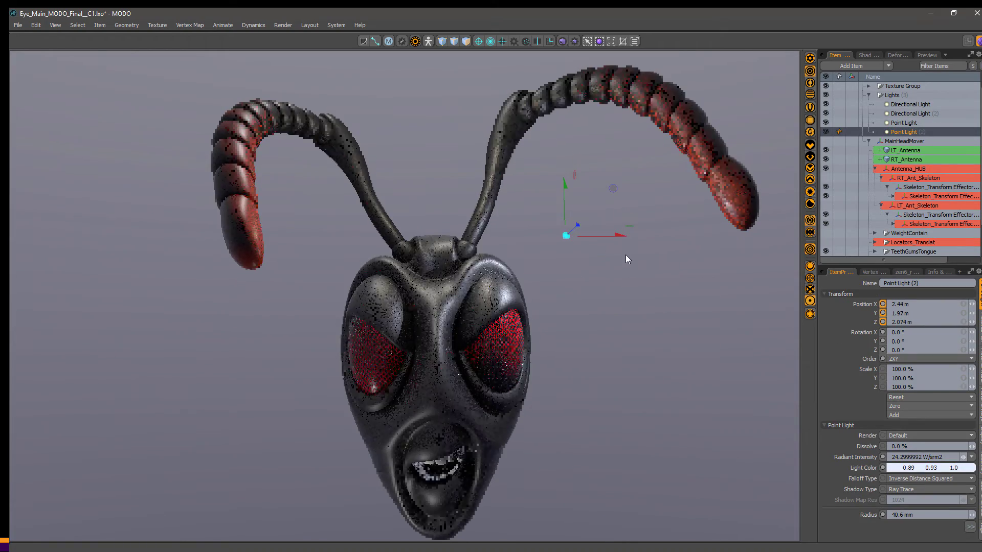
pyautogui.moveTo(621, 230); pyautogui.dragTo(677, 231)
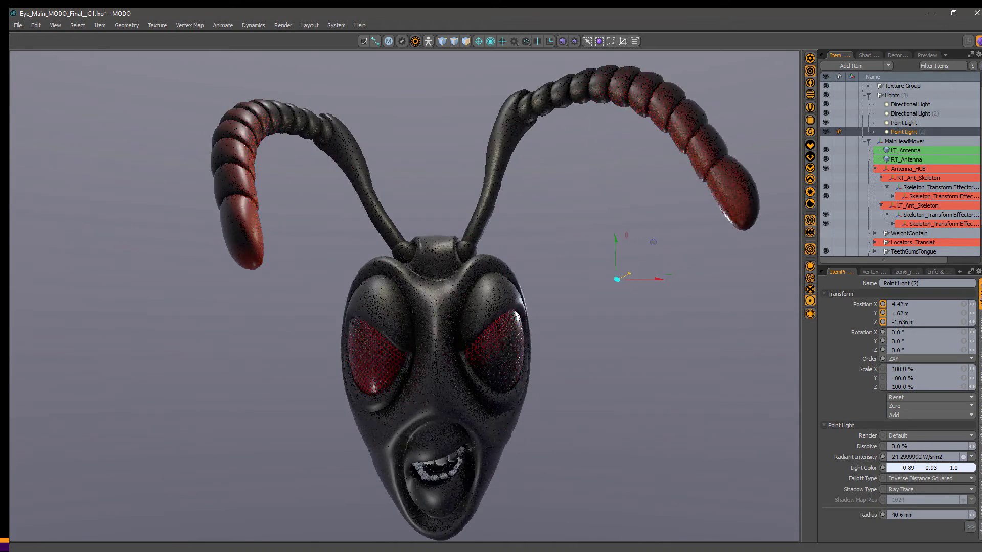
pyautogui.moveTo(550, 320); pyautogui.dragTo(734, 302)
pyautogui.click(971, 478)
pyautogui.click(965, 500)
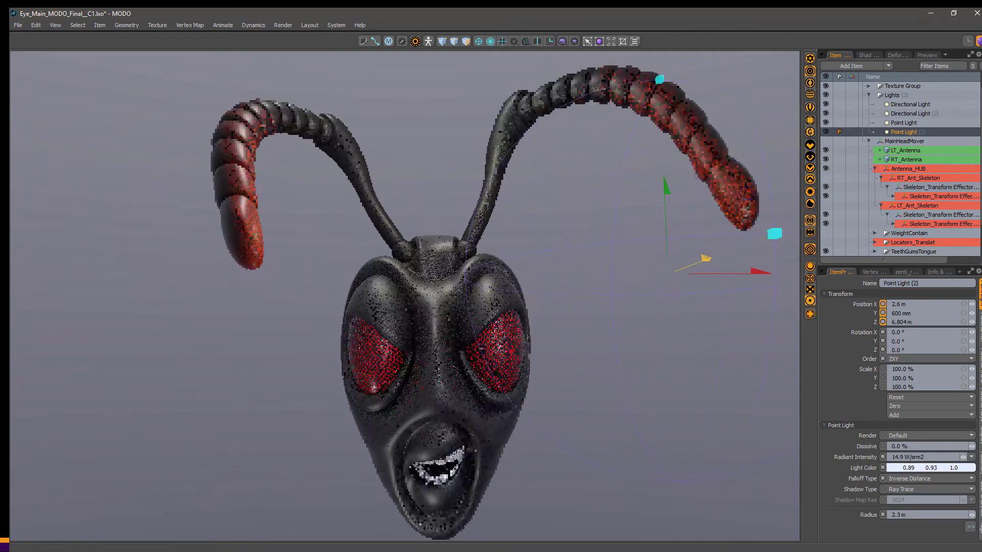
pyautogui.click(247, 429)
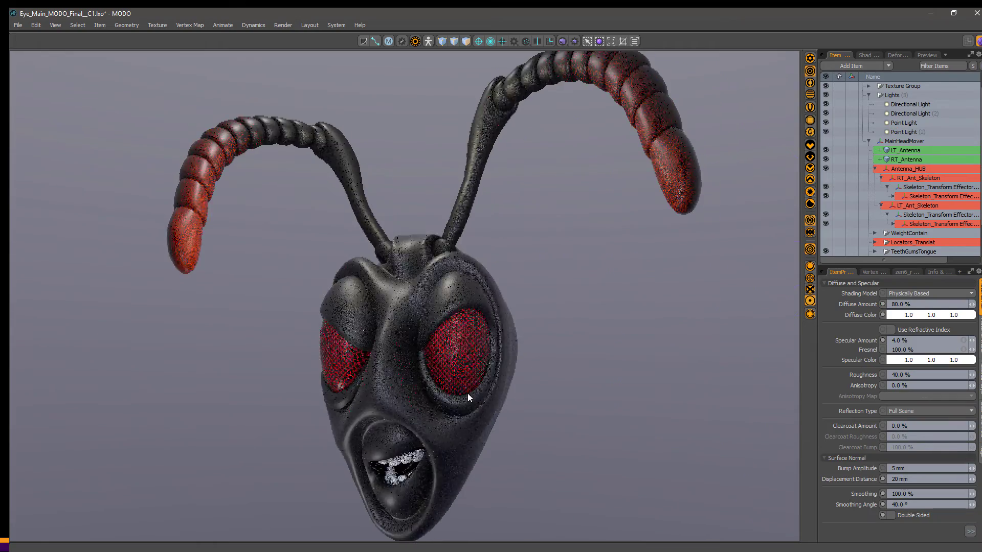
# - Shrink both antennae by scaling Antenna_HUB to 78.5 % on X and Z and about 88.7 % on Y
pyautogui.keyDown('alt'); pyautogui.moveTo(468, 394); pyautogui.dragTo(604, 312); pyautogui.keyUp('alt')
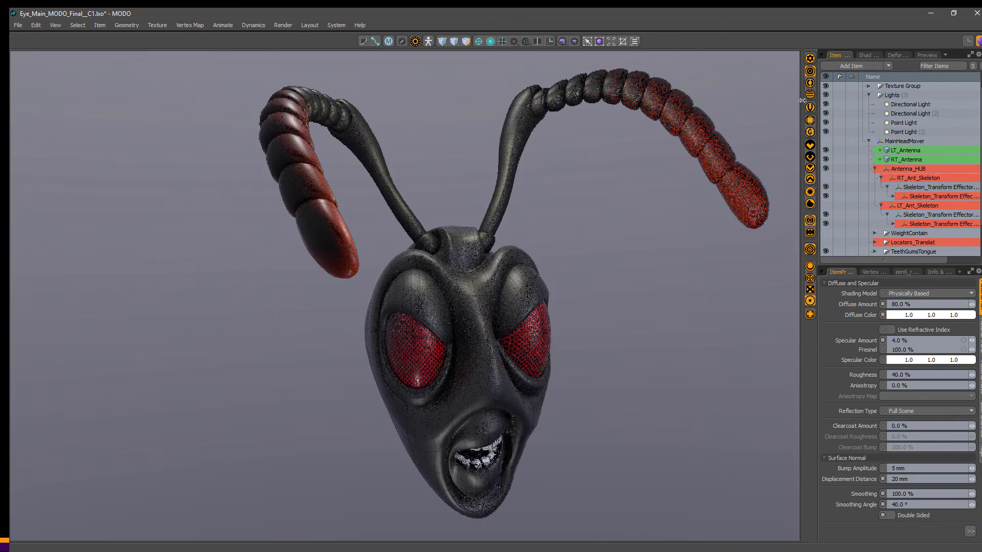
pyautogui.keyDown('alt'); pyautogui.moveTo(389, 358); pyautogui.dragTo(347, 469); pyautogui.keyUp('alt')
pyautogui.scroll(5, 348, 469)
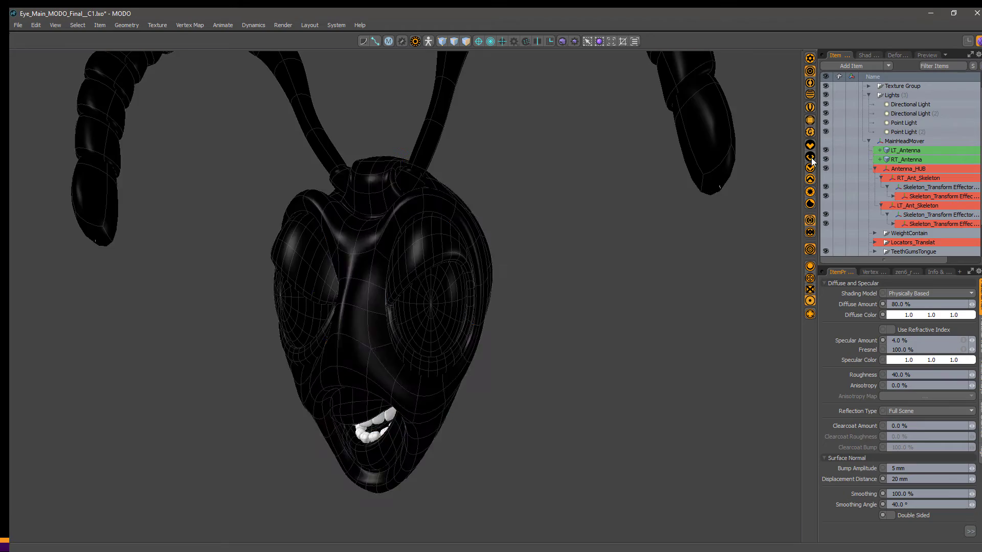
pyautogui.click(347, 468)
pyautogui.click(811, 178)
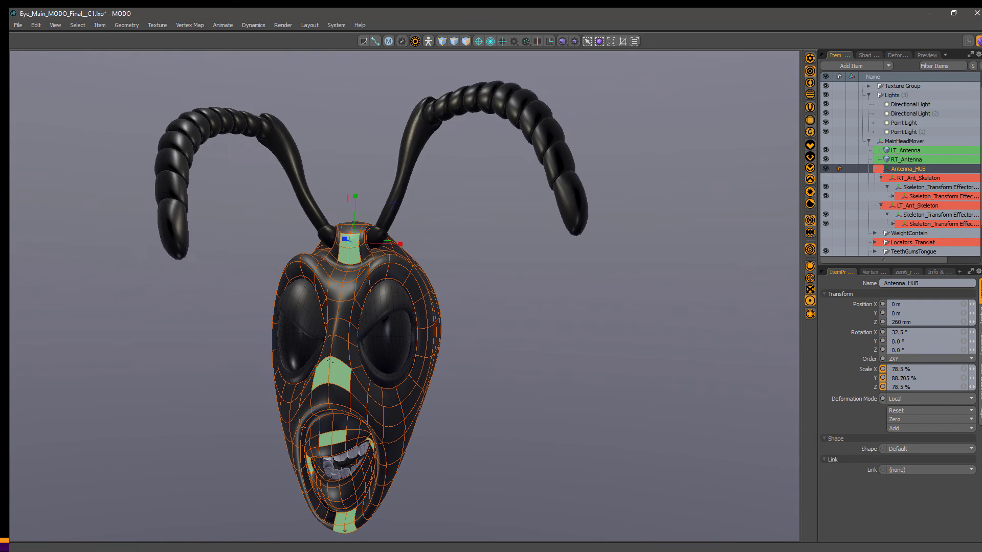
pyautogui.click(723, 238)
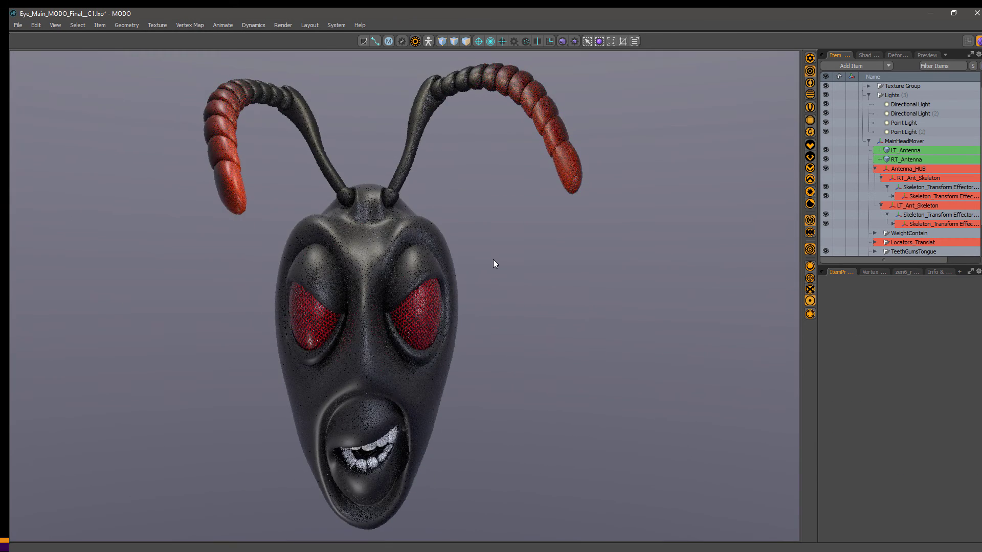